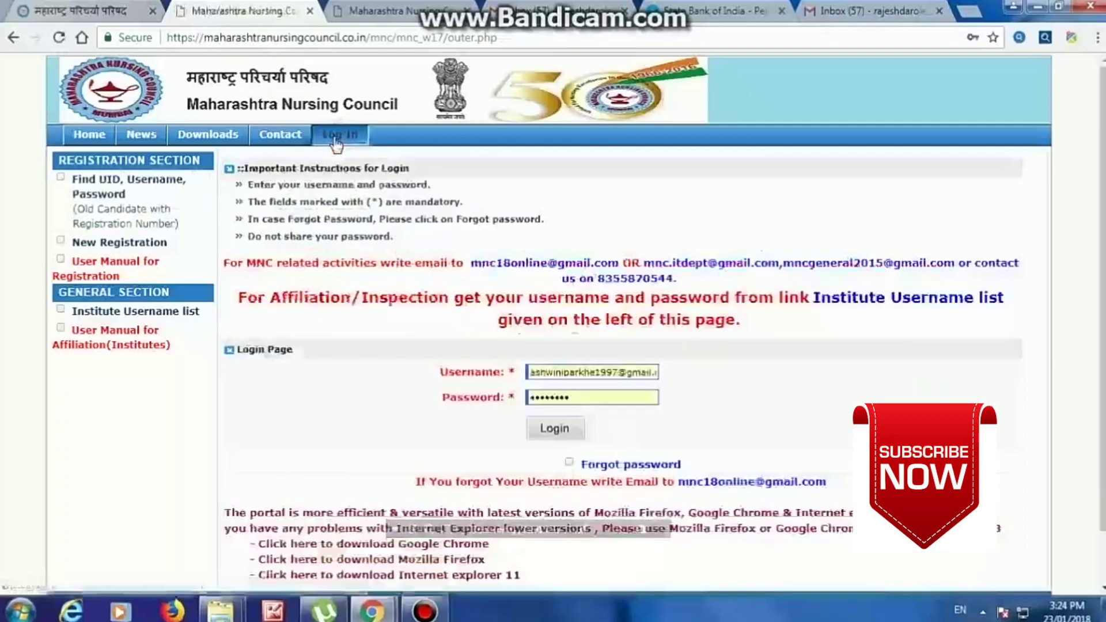
Log in to the Maharashtra Nursing Council portal with the pre-filled username and password
click(536, 369)
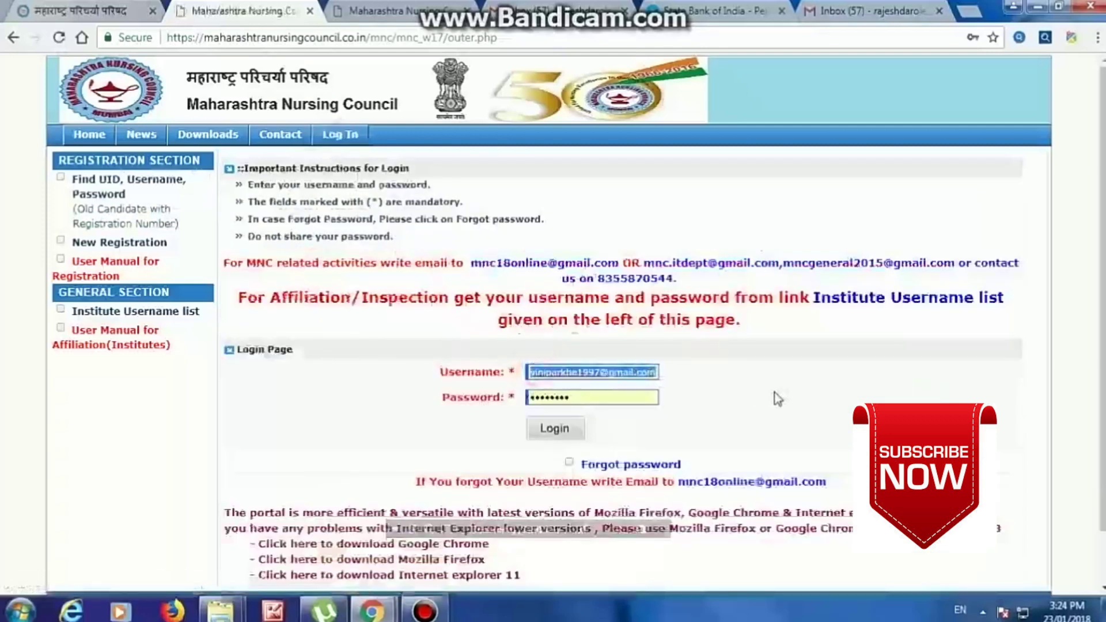
click(801, 400)
double_click(582, 397)
click(831, 415)
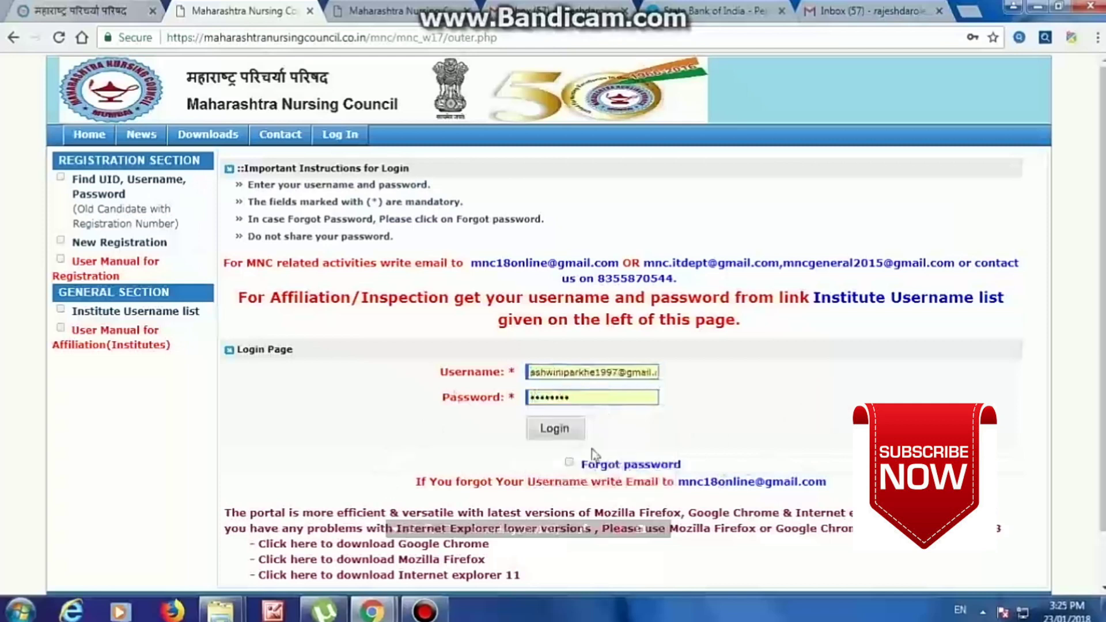
click(556, 429)
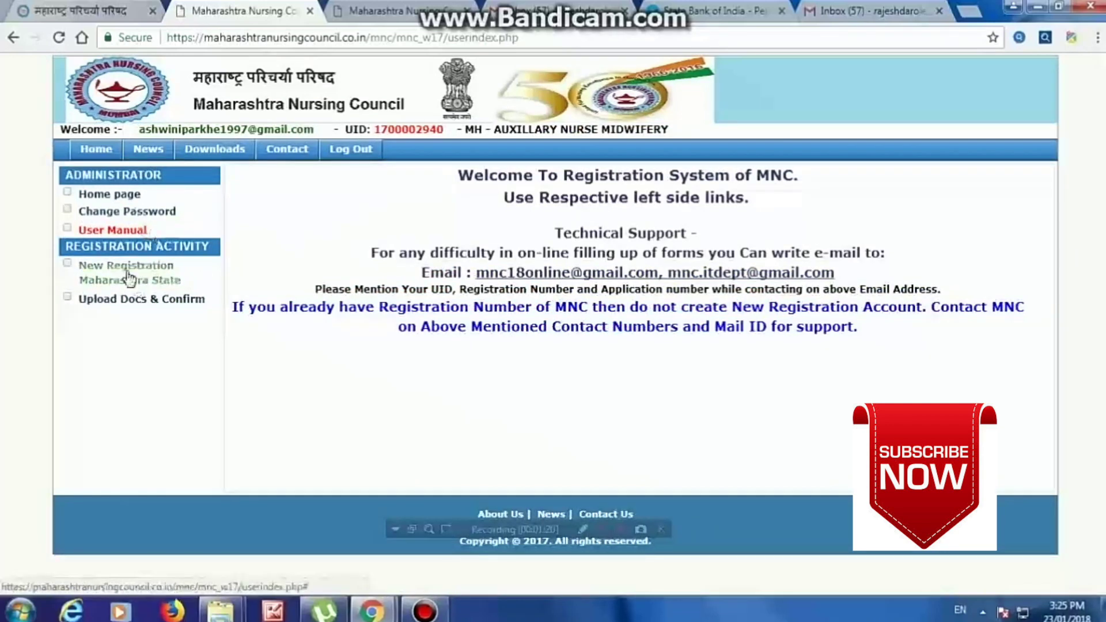
Open the Change Password form and view its New Password field without entering anything
click(122, 211)
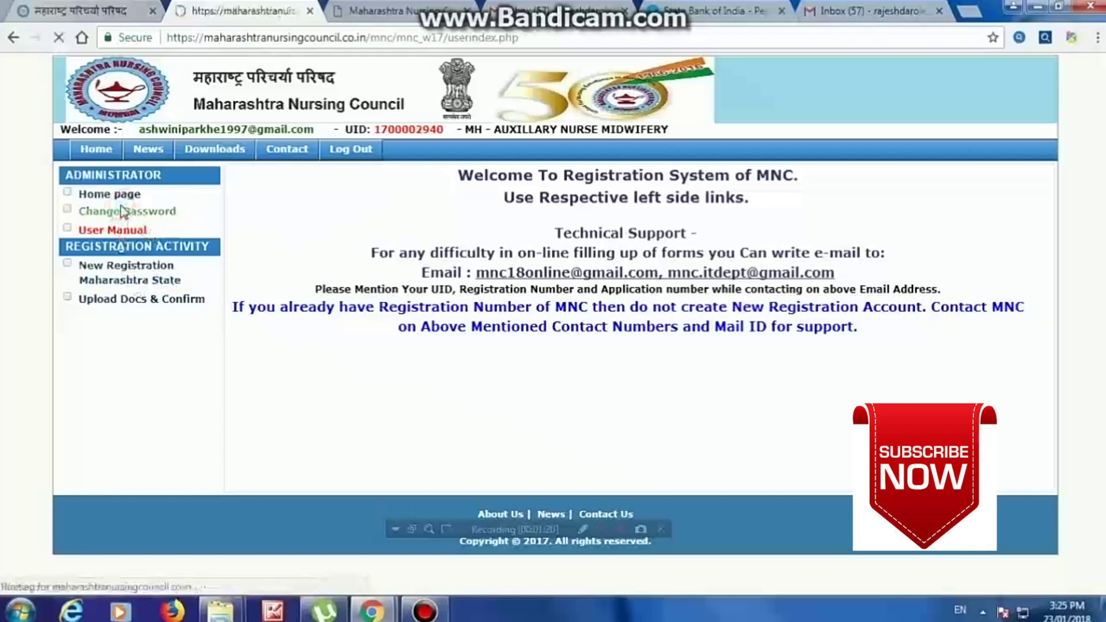
click(696, 308)
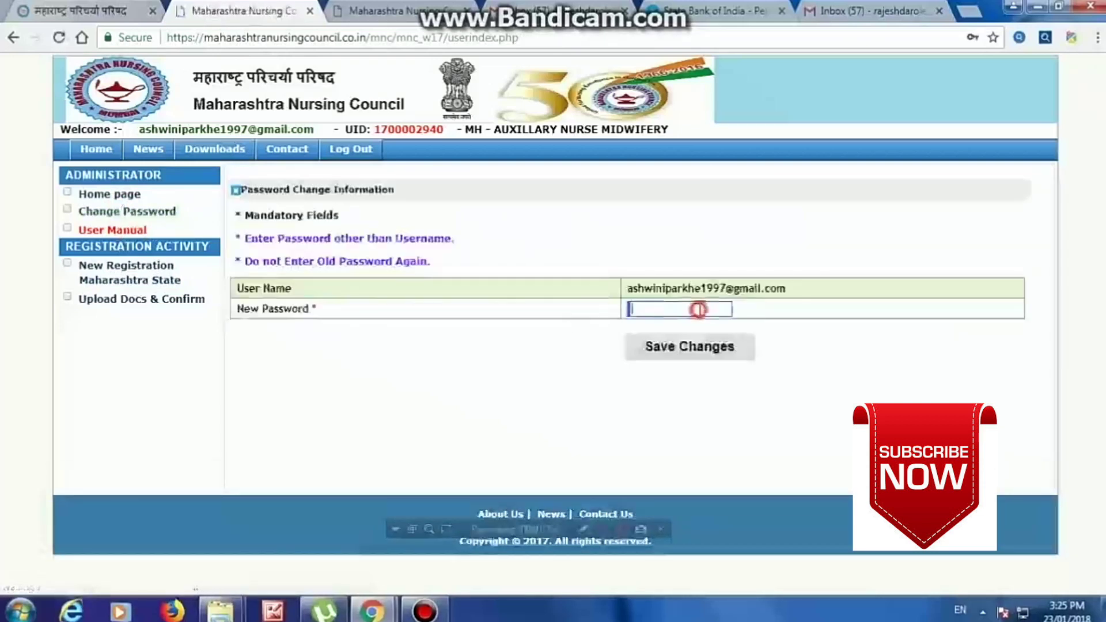
key(Escape)
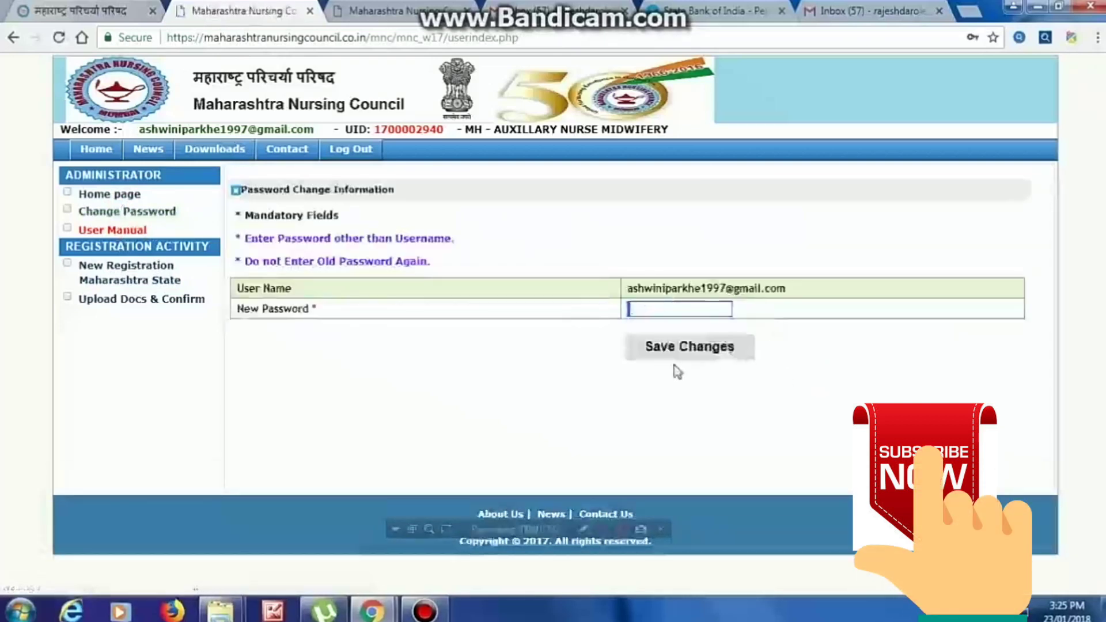
Open the New Registration Maharashtra State form and look over its sections
click(111, 279)
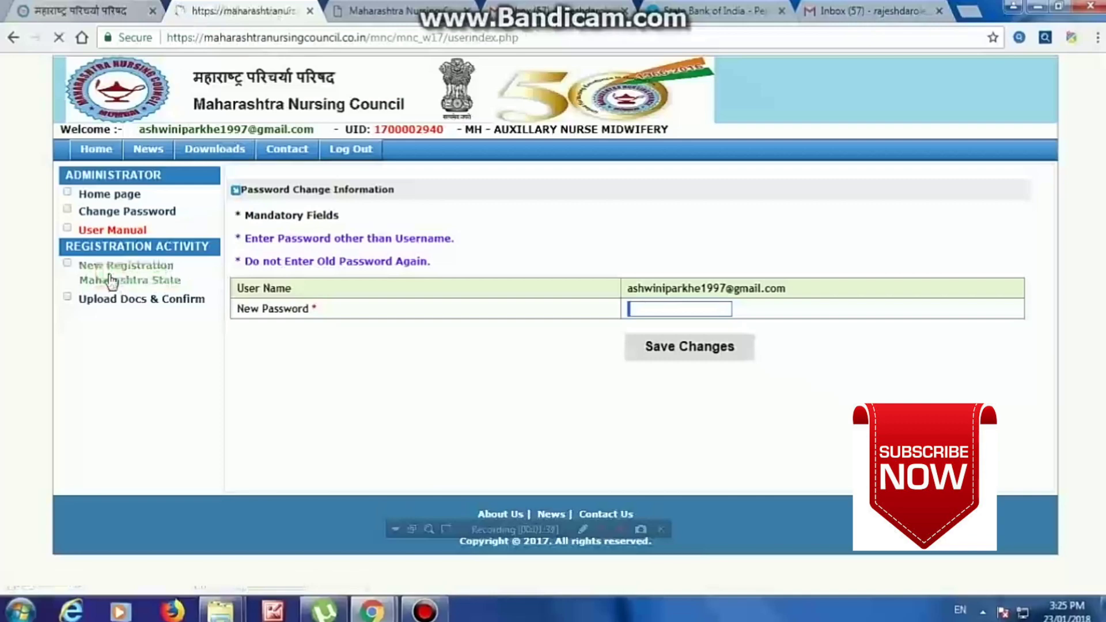
scroll(542, 319, down, 3)
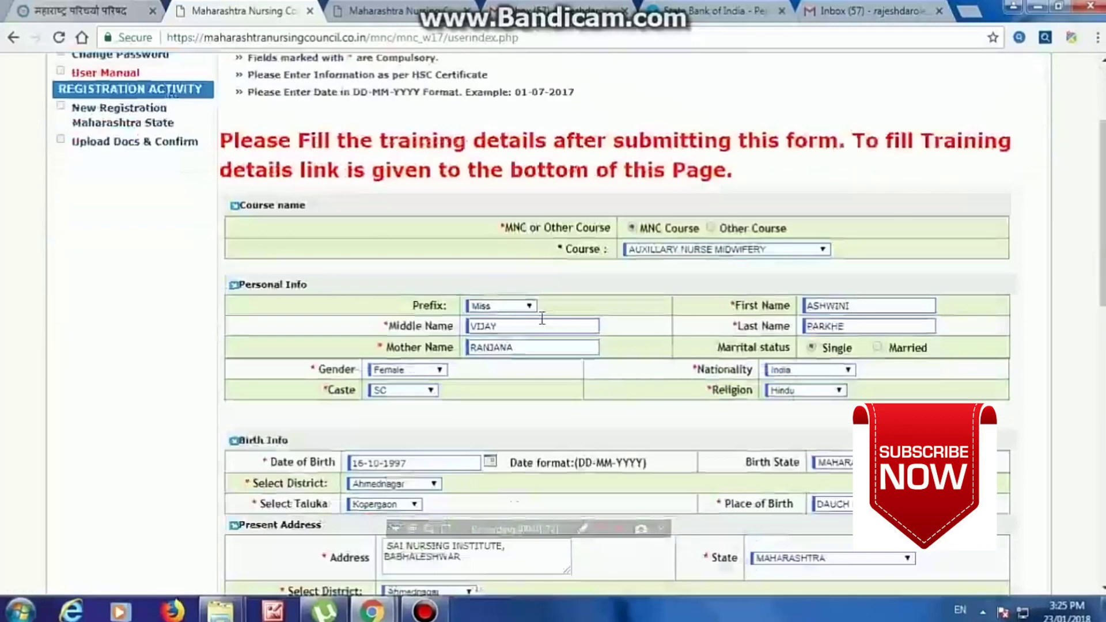
scroll(654, 197, down, 3)
scroll(647, 385, up, 7)
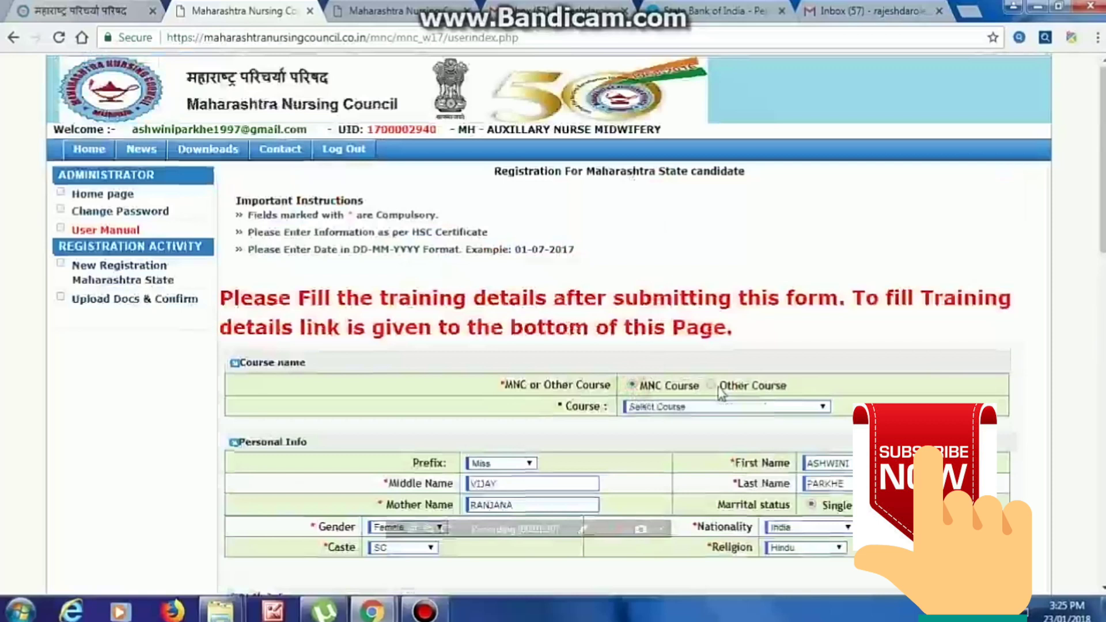
Choose AUXILLARY NURSE MIDWIFERY as the MNC course and submit the pre-filled PRN number
click(657, 408)
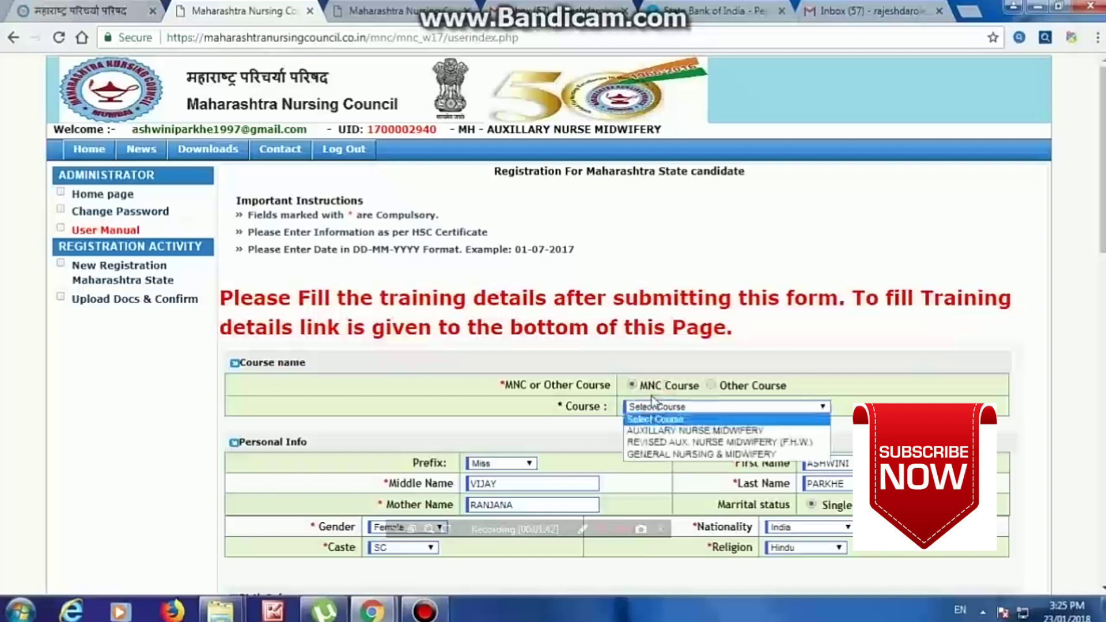
click(656, 431)
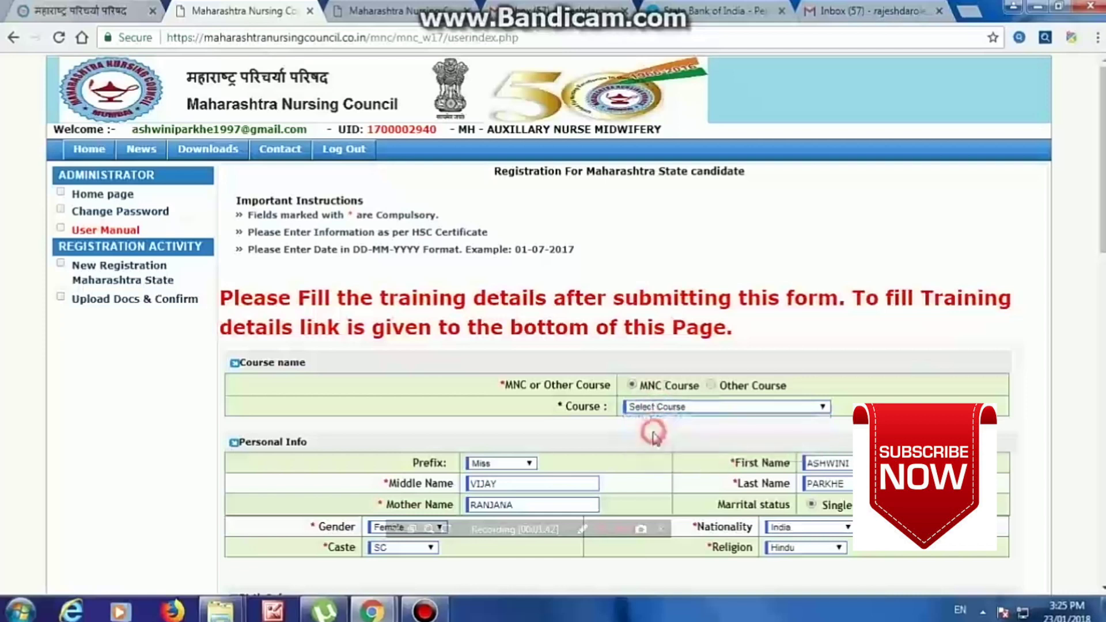
scroll(684, 432, down, 3)
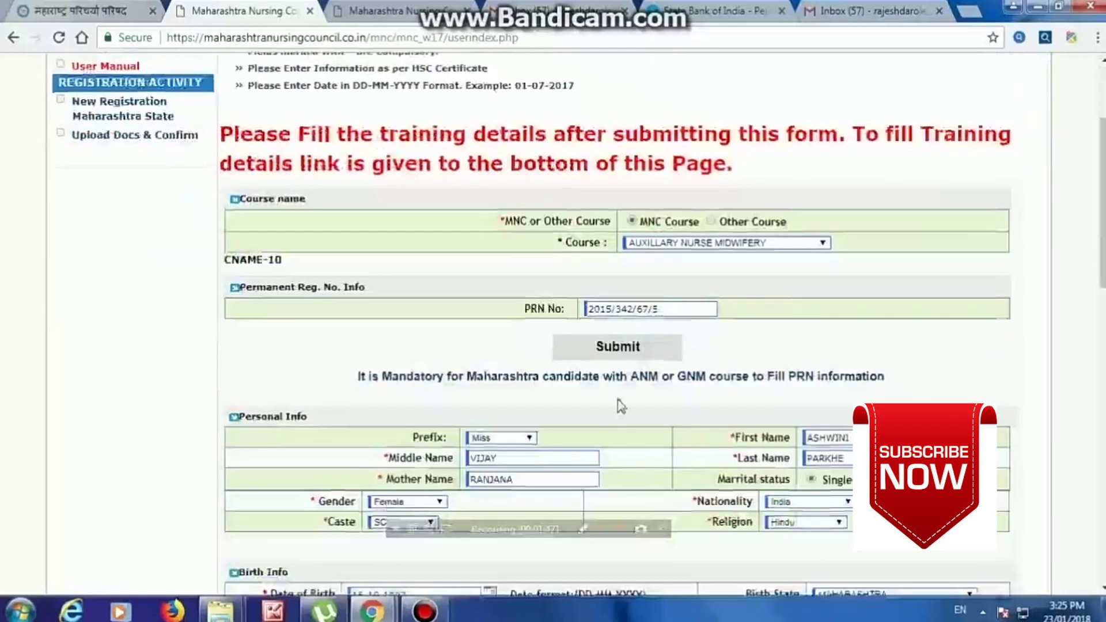
click(606, 354)
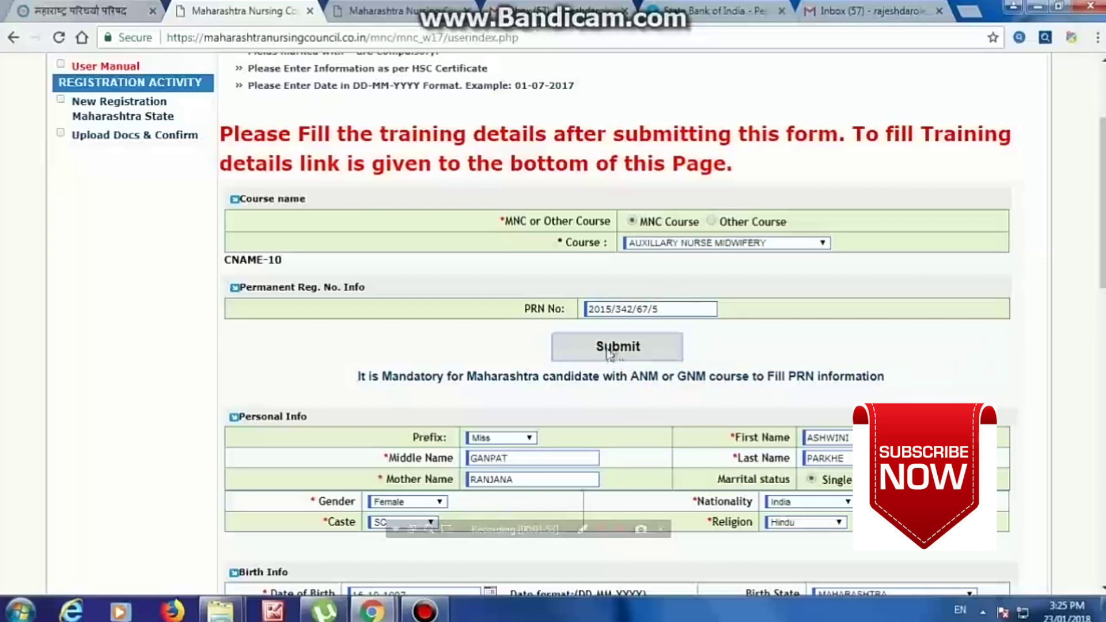
Review the personal, birth, address and pre-education sections, and set the Qualification in Educational Details to AUXILLARY NURSE MIDWIFERY
scroll(708, 239, down, 7)
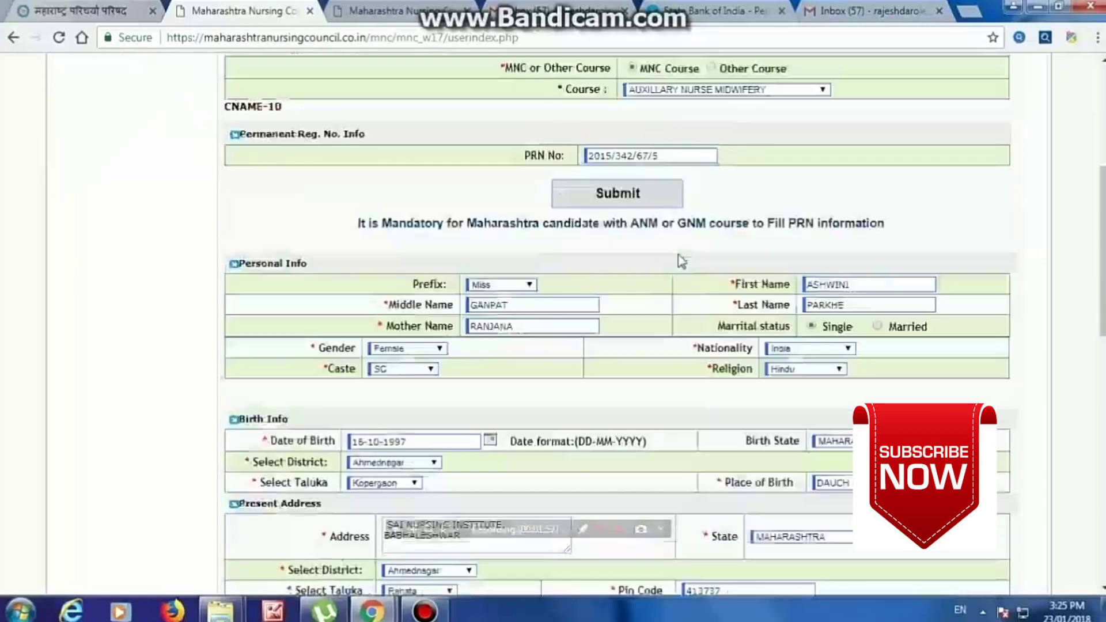
scroll(620, 231, up, 2)
scroll(616, 225, up, 1)
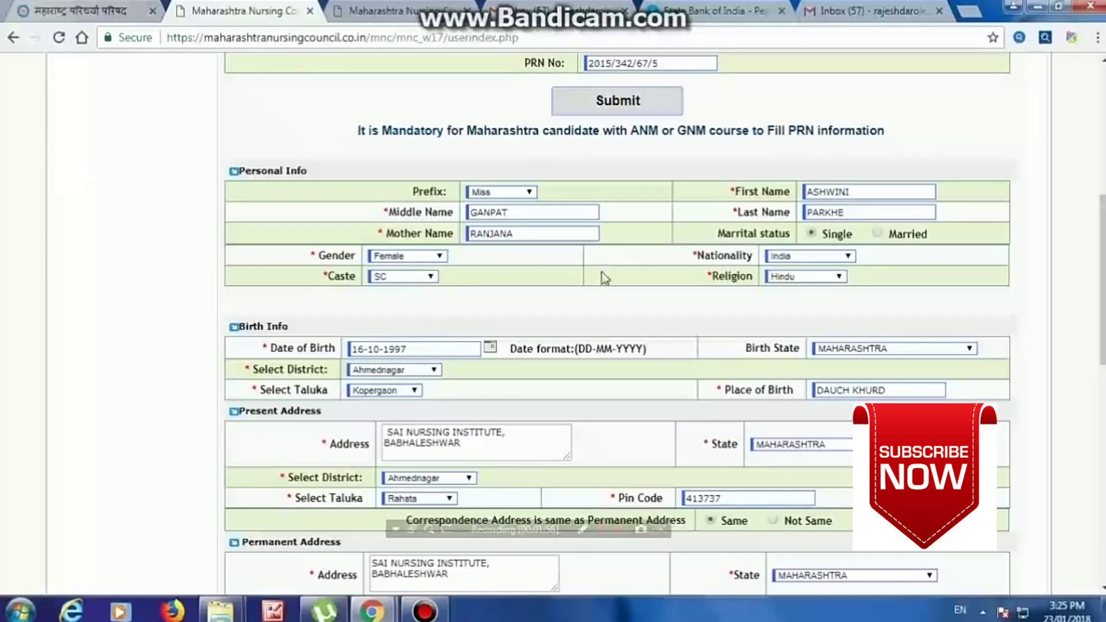
scroll(627, 320, down, 2)
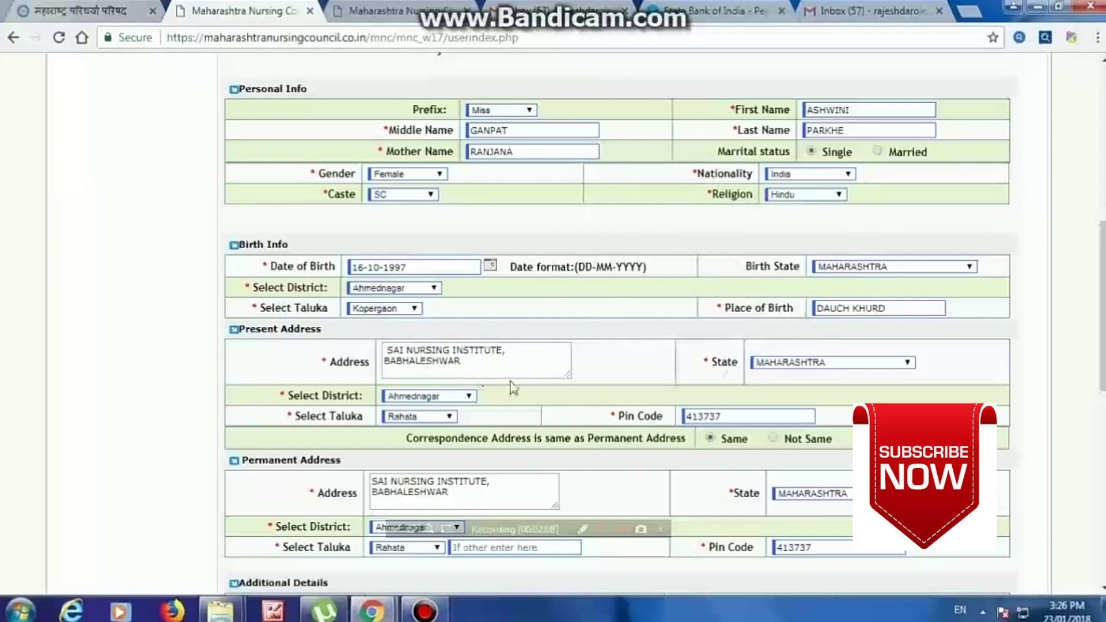
scroll(533, 420, down, 3)
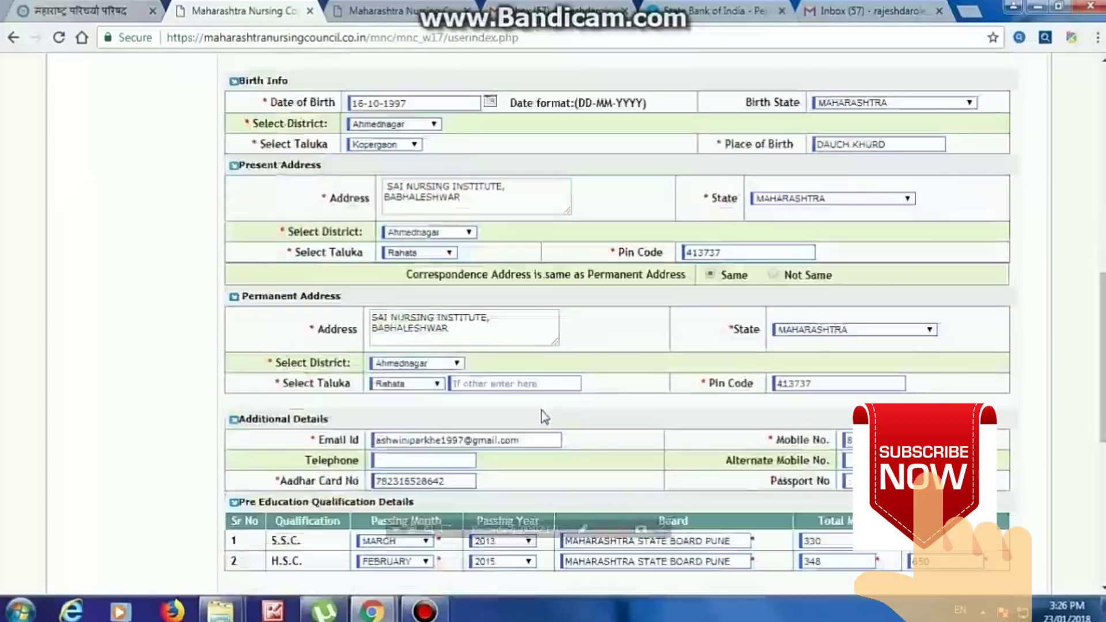
scroll(545, 416, down, 5)
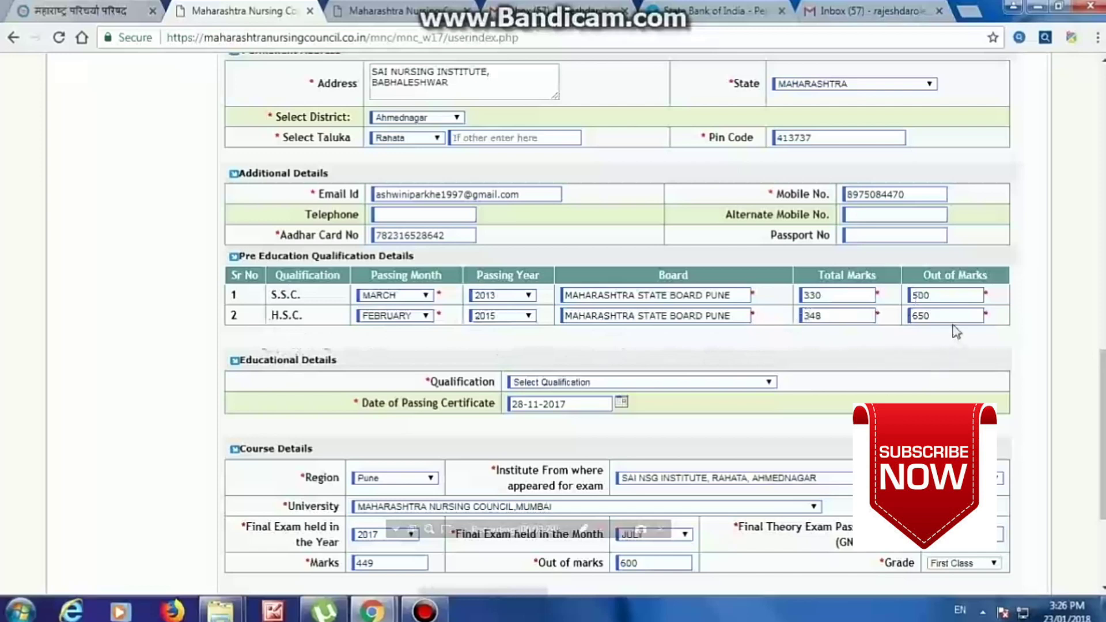
click(581, 383)
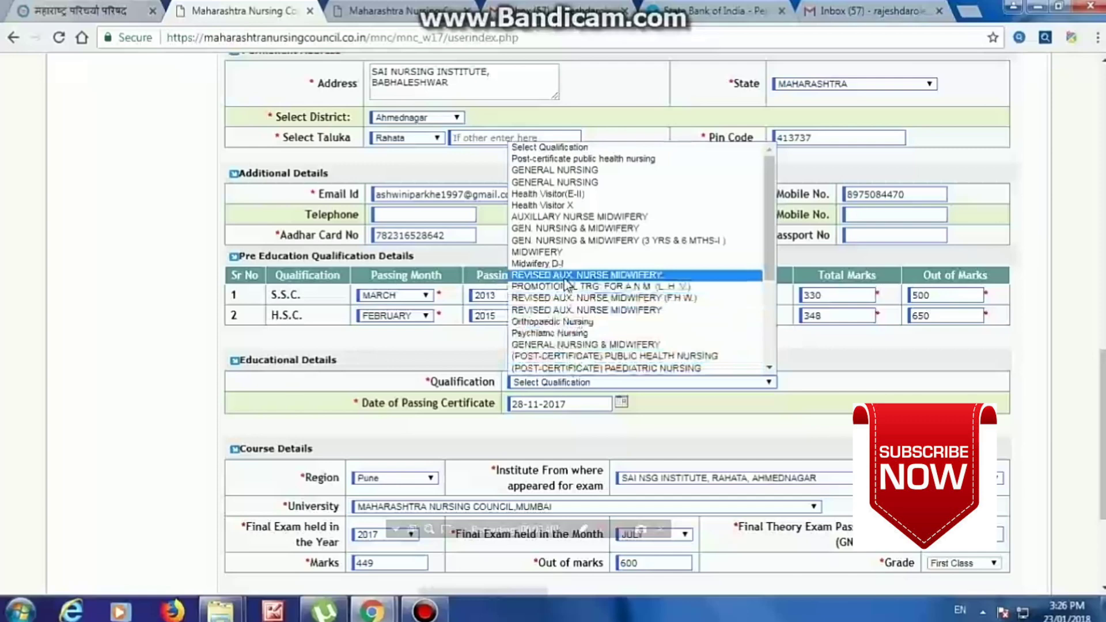
click(551, 216)
Dismiss the Windows color scheme prompt and open the page for adding training period details
scroll(452, 387, down, 3)
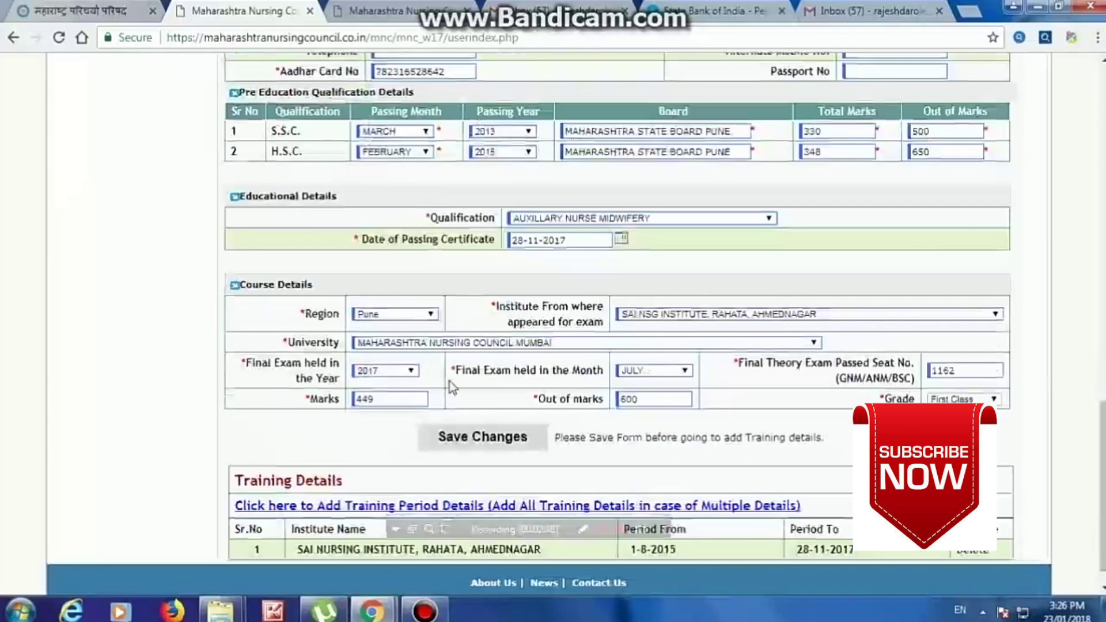
scroll(450, 382, down, 1)
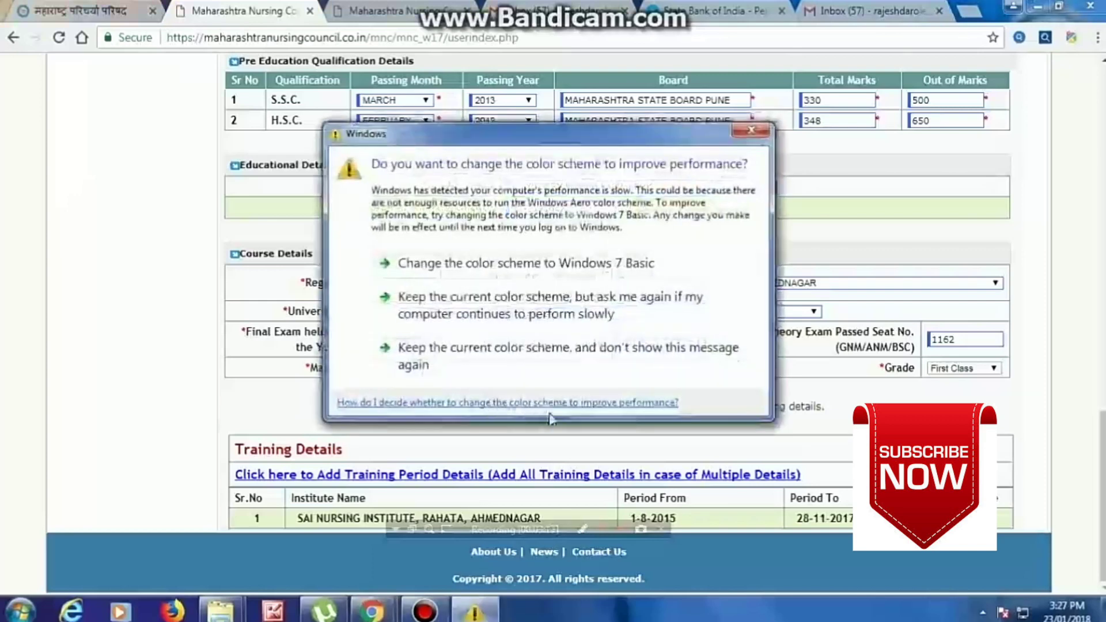
click(751, 132)
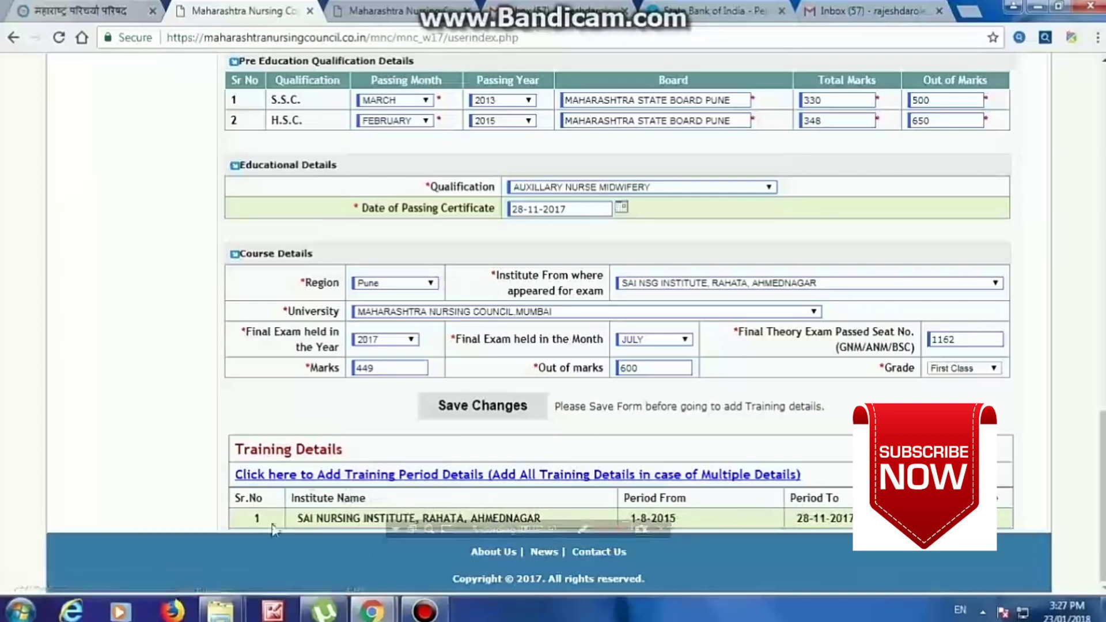
click(335, 478)
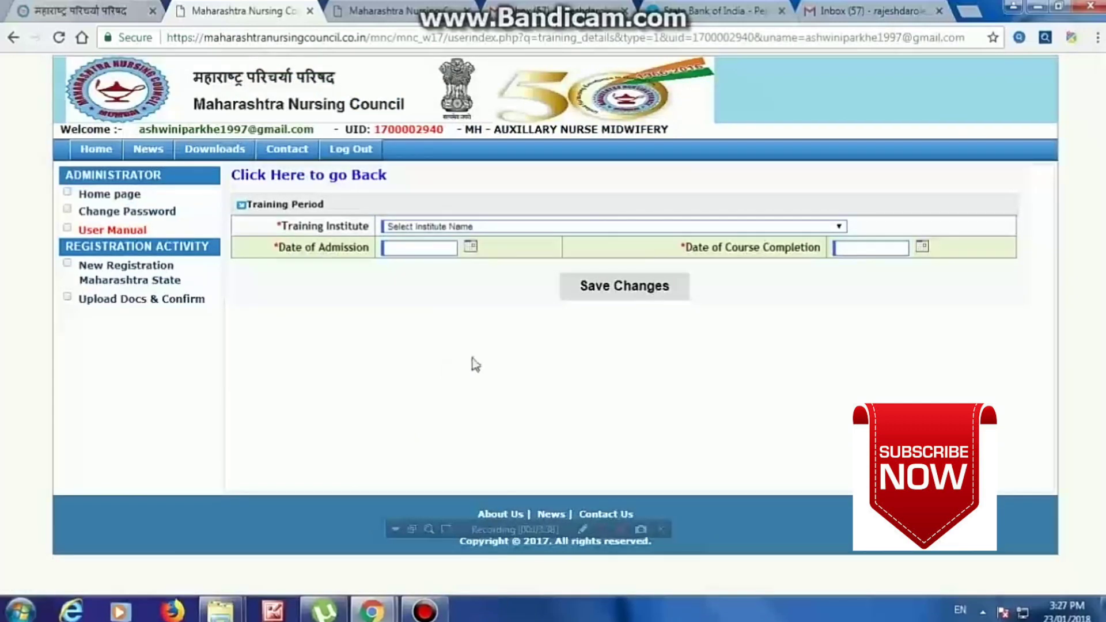
Look through the list of training institutes without choosing one
click(505, 228)
click(504, 228)
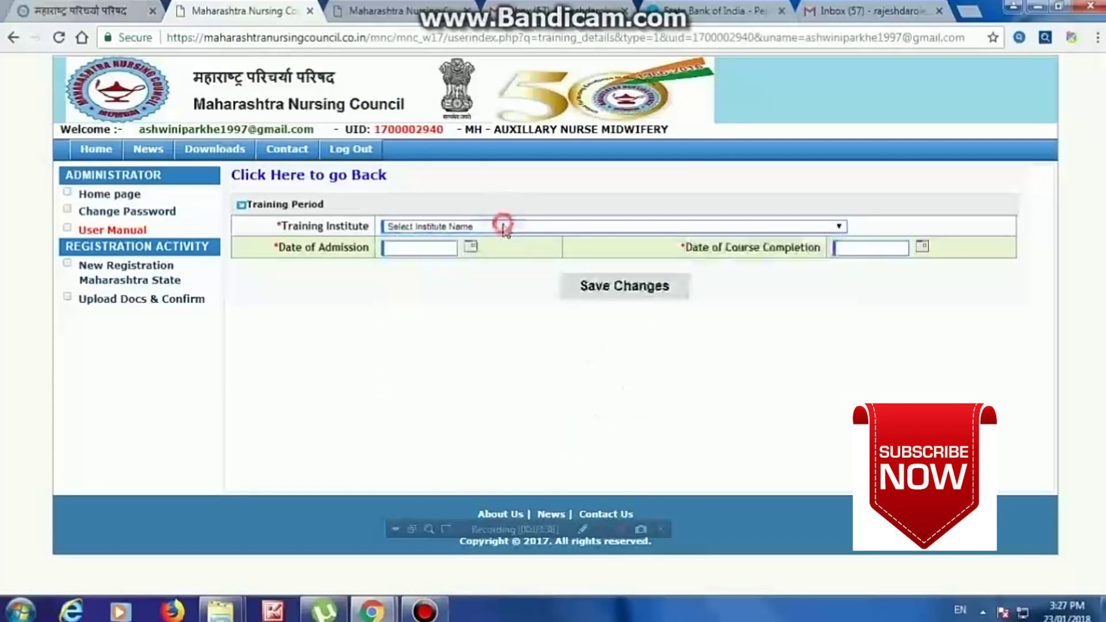
click(509, 226)
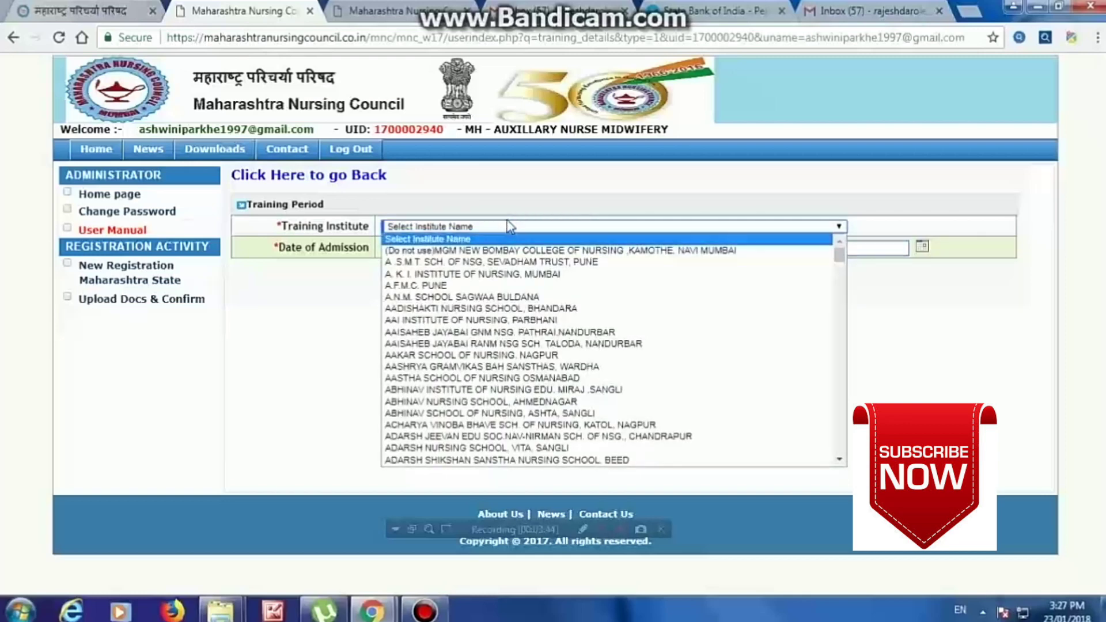
click(445, 223)
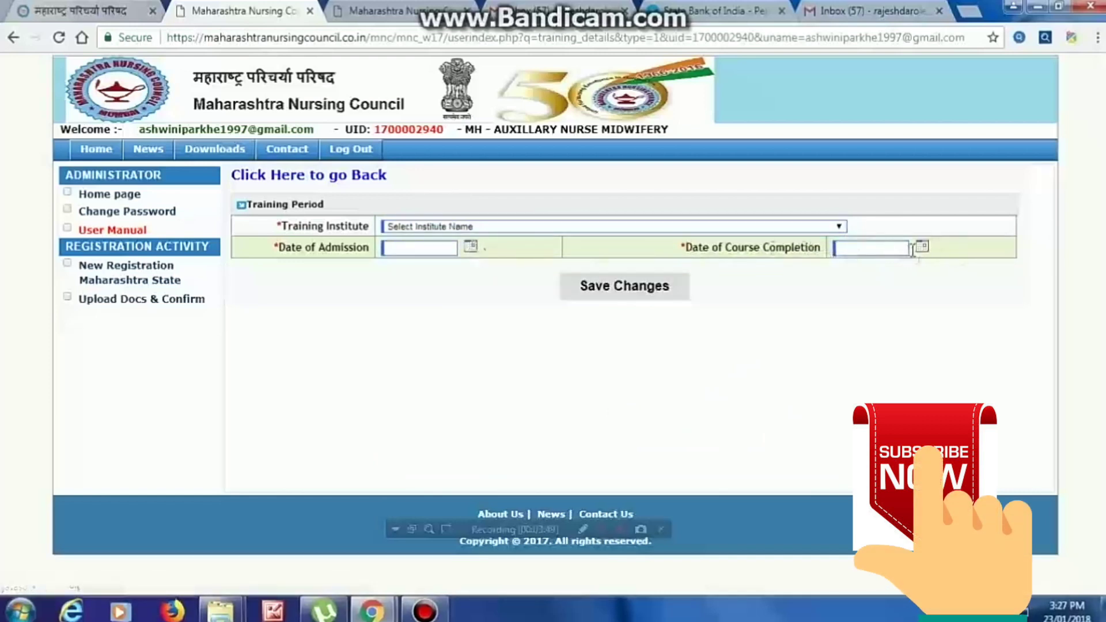
click(464, 225)
scroll(458, 408, down, 2)
scroll(457, 407, down, 5)
click(285, 323)
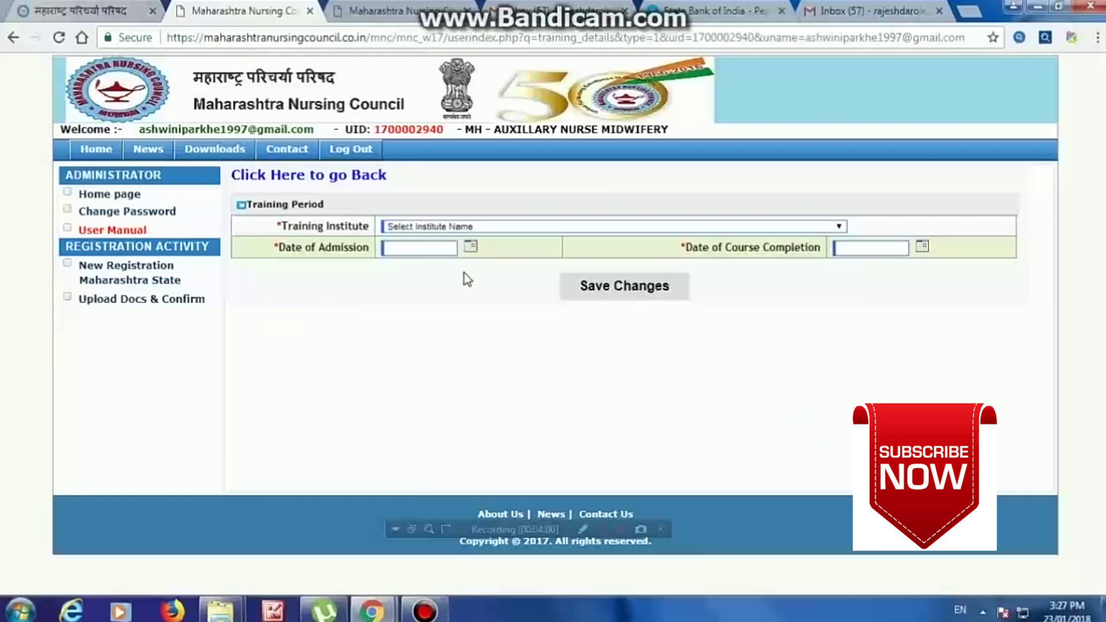
View the calendars for Date of Admission and Date of Course Completion, closing each without picking a date
click(471, 247)
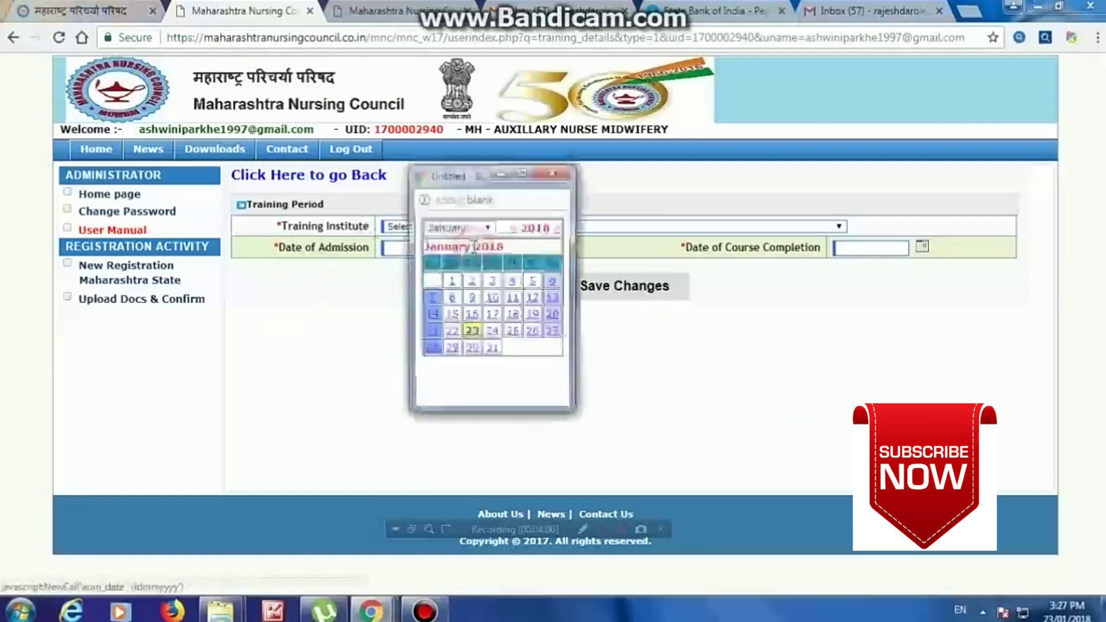
click(553, 172)
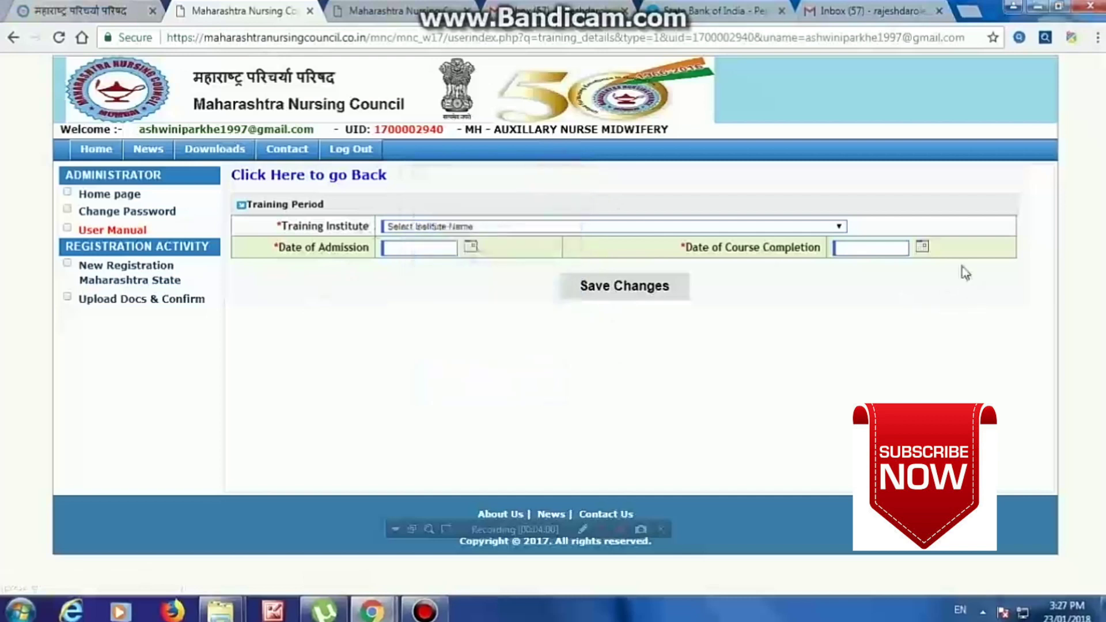
click(922, 247)
click(565, 173)
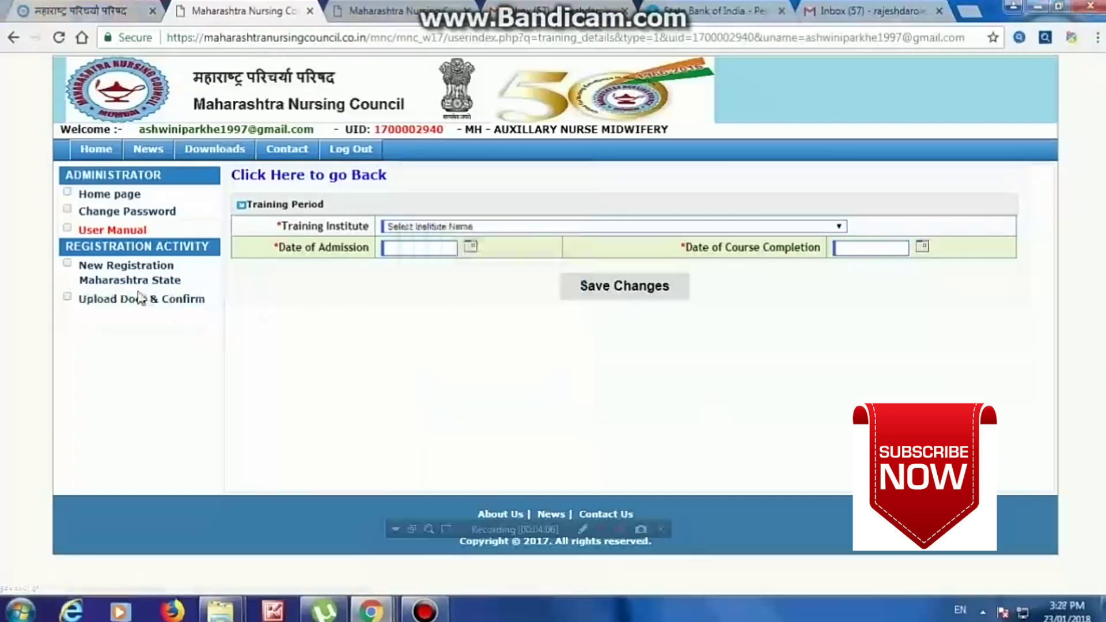
Return to the New Registration Maharashtra State form and review it down to the Training Details table
click(127, 276)
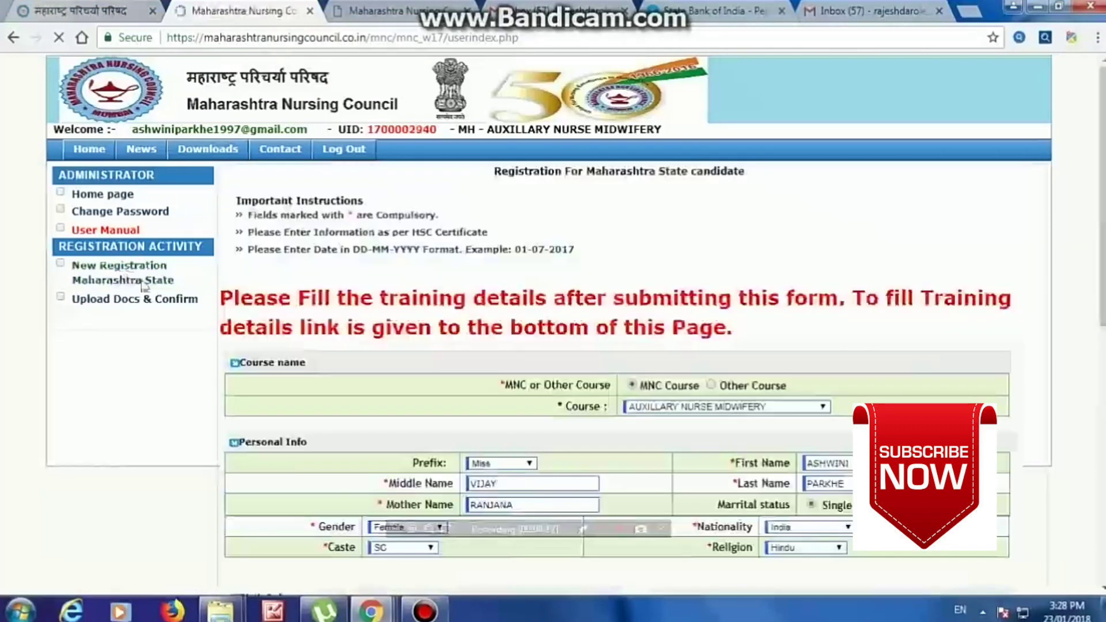
scroll(589, 380, down, 11)
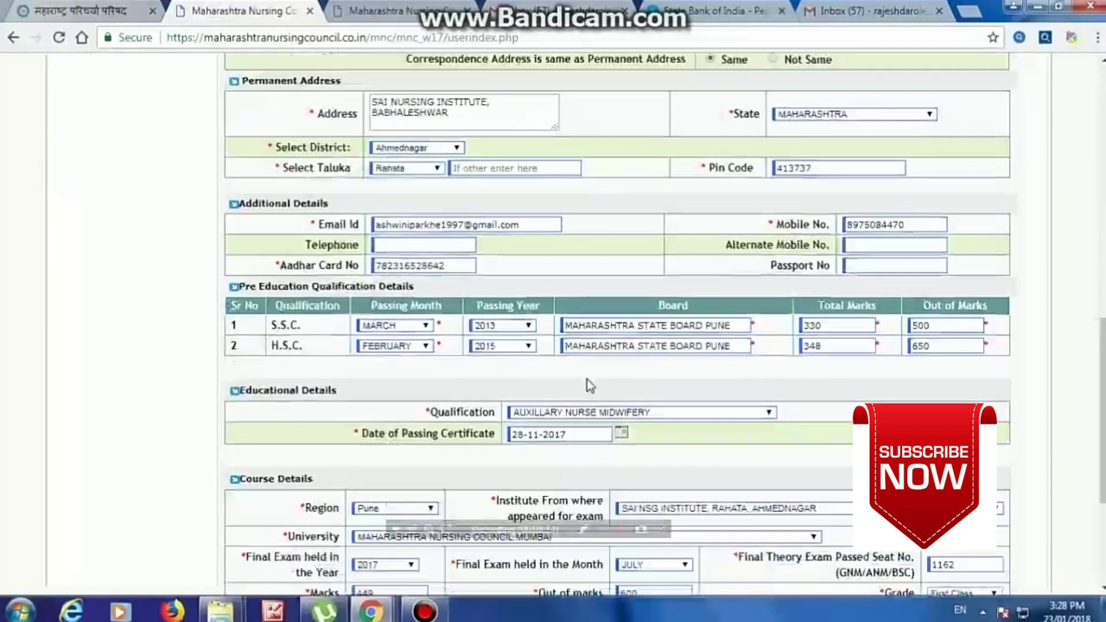
scroll(590, 384, down, 4)
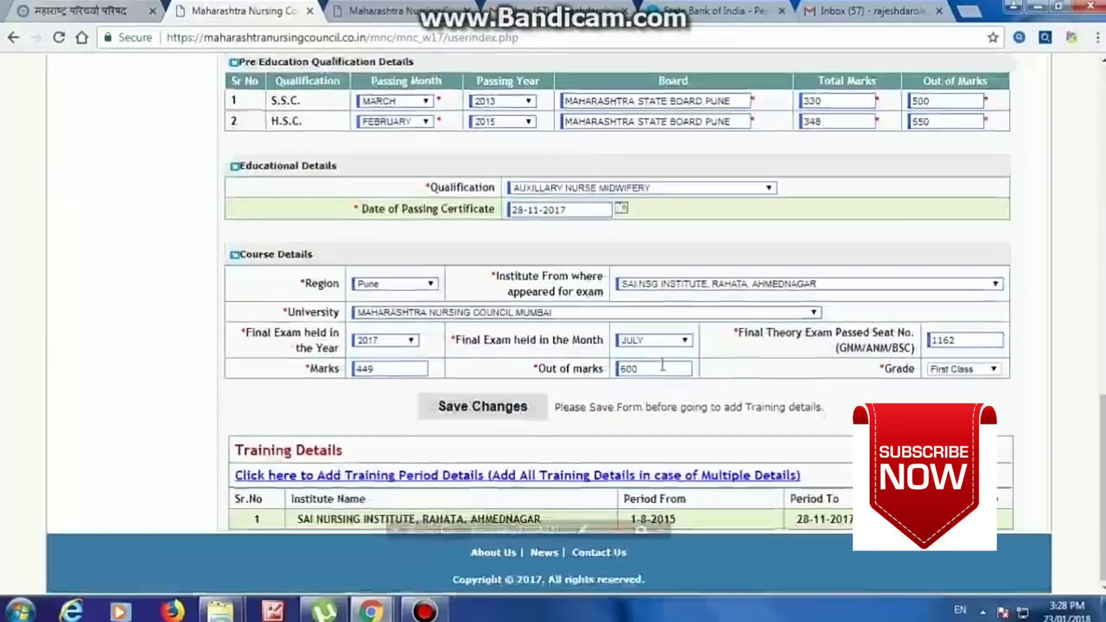
scroll(663, 364, up, 15)
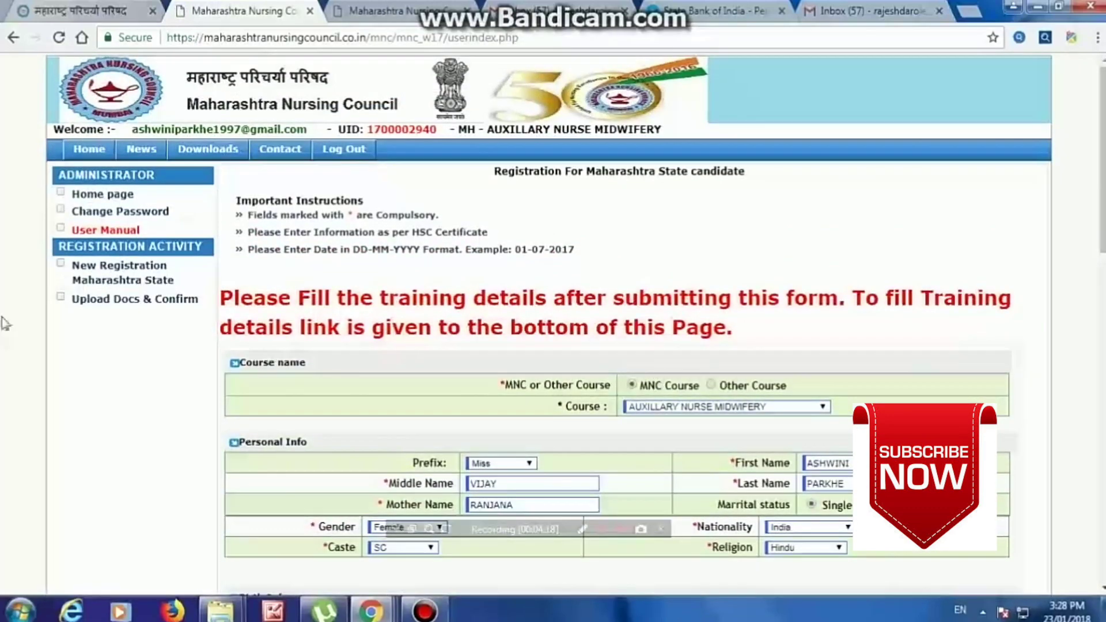
Open the Upload Docs & Confirm page for the registration application
click(97, 304)
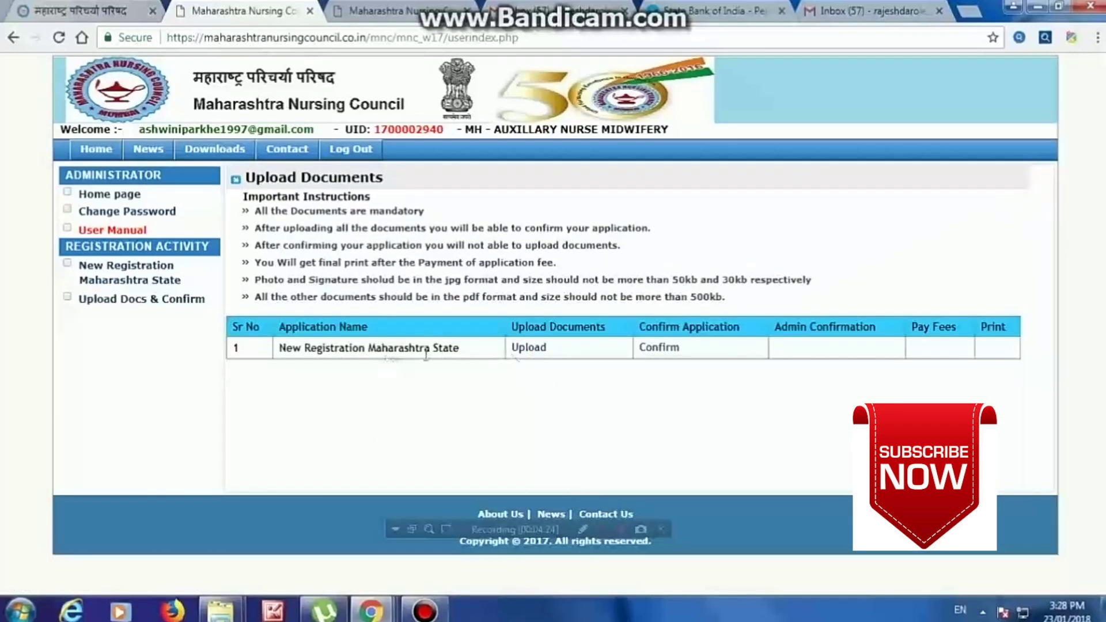
View the Candidate Recent Photo upload page and its file chooser without picking a file, and return to the required documents list
click(530, 349)
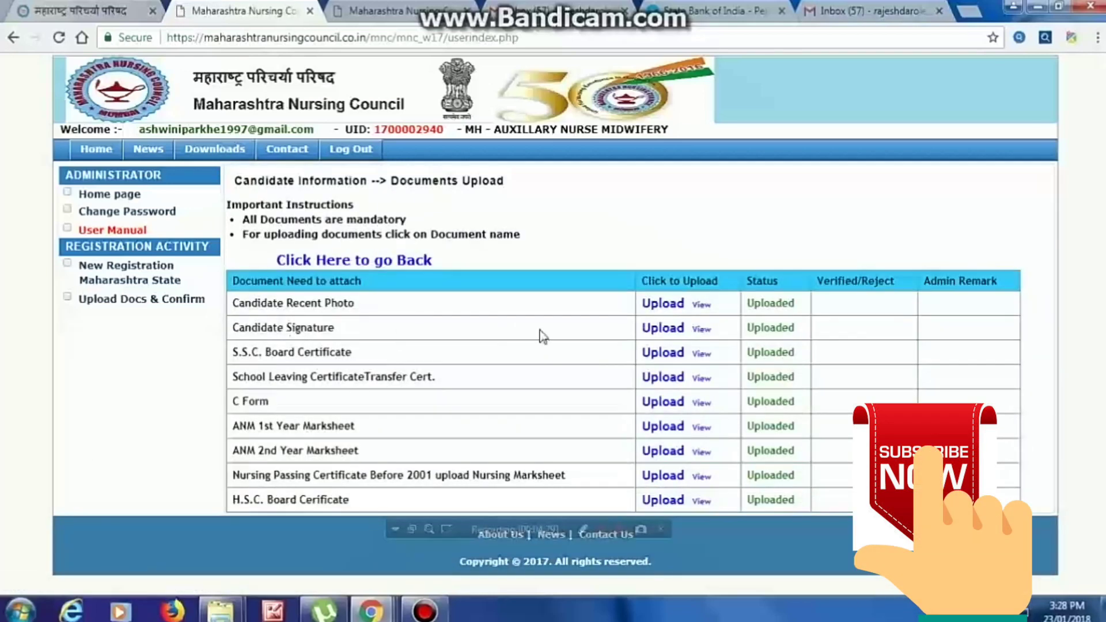
click(680, 313)
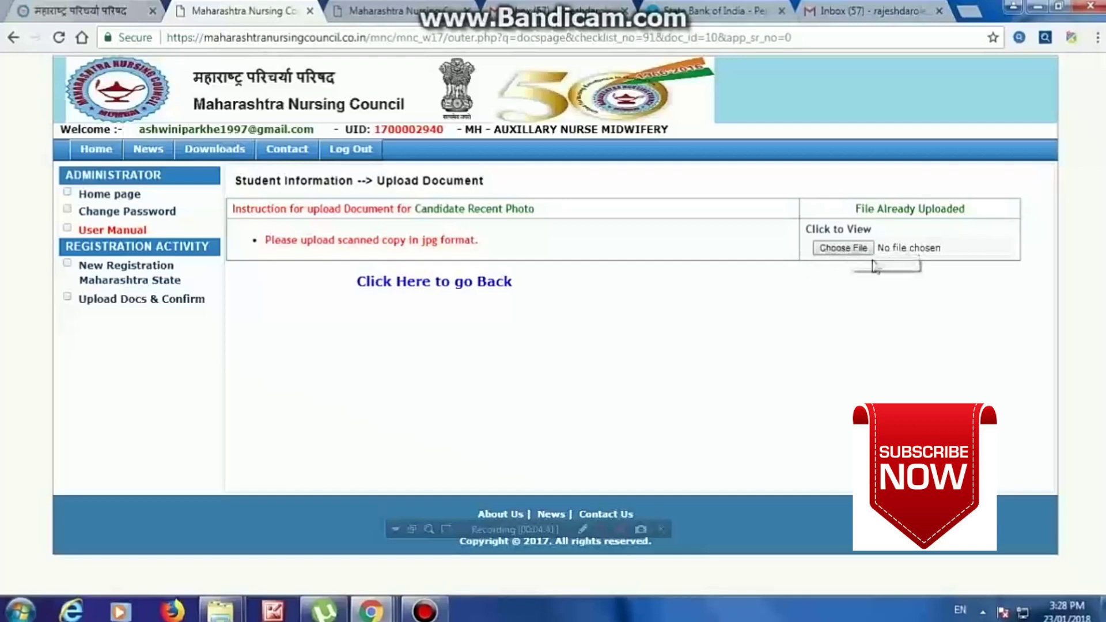
click(860, 248)
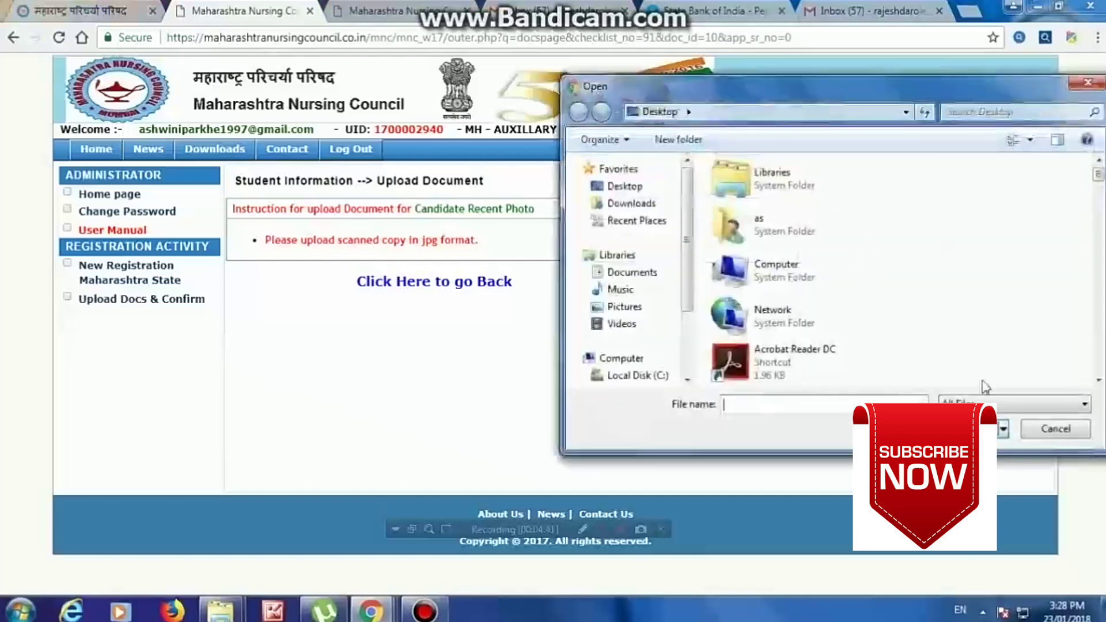
click(1051, 436)
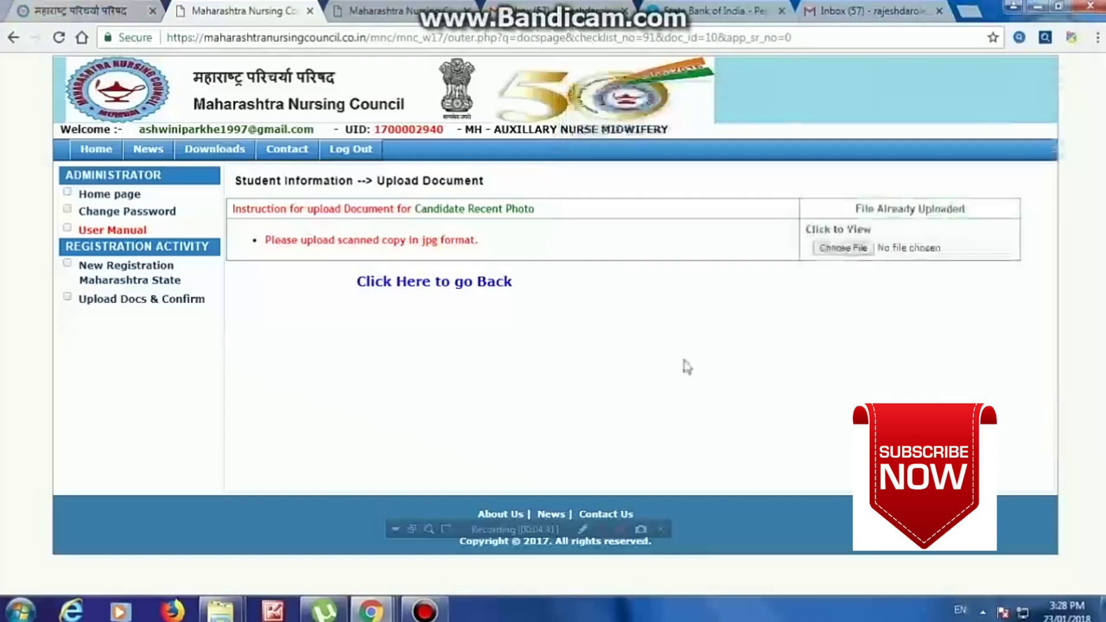
click(397, 282)
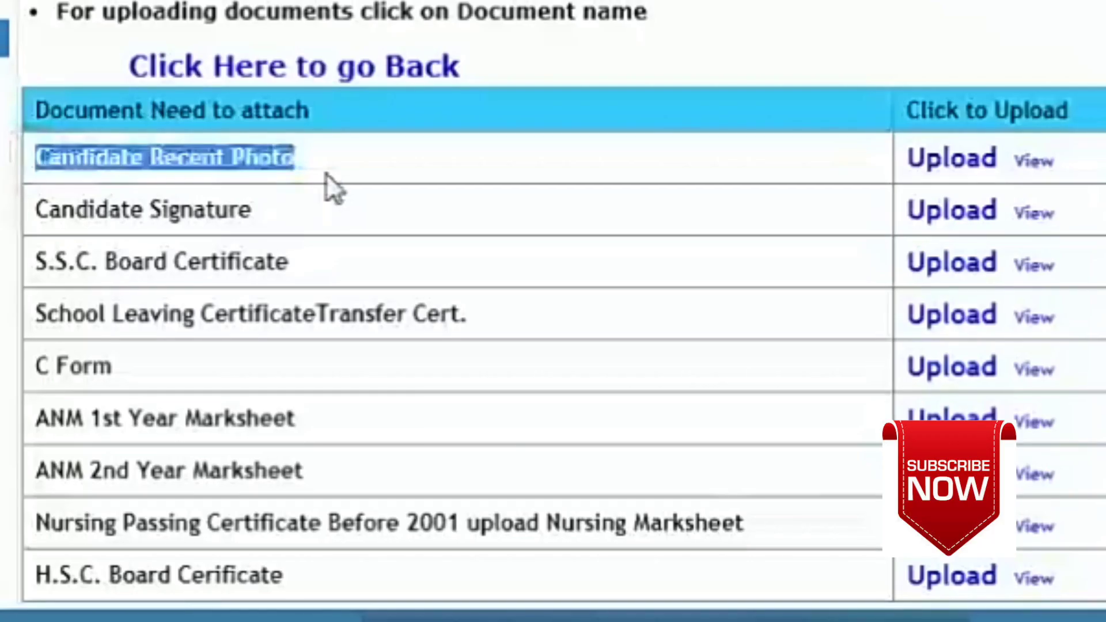
Review the required documents one by one, highlighting each name from Candidate Signature through H.S.C. Board Certificate
drag(34, 208, 283, 227)
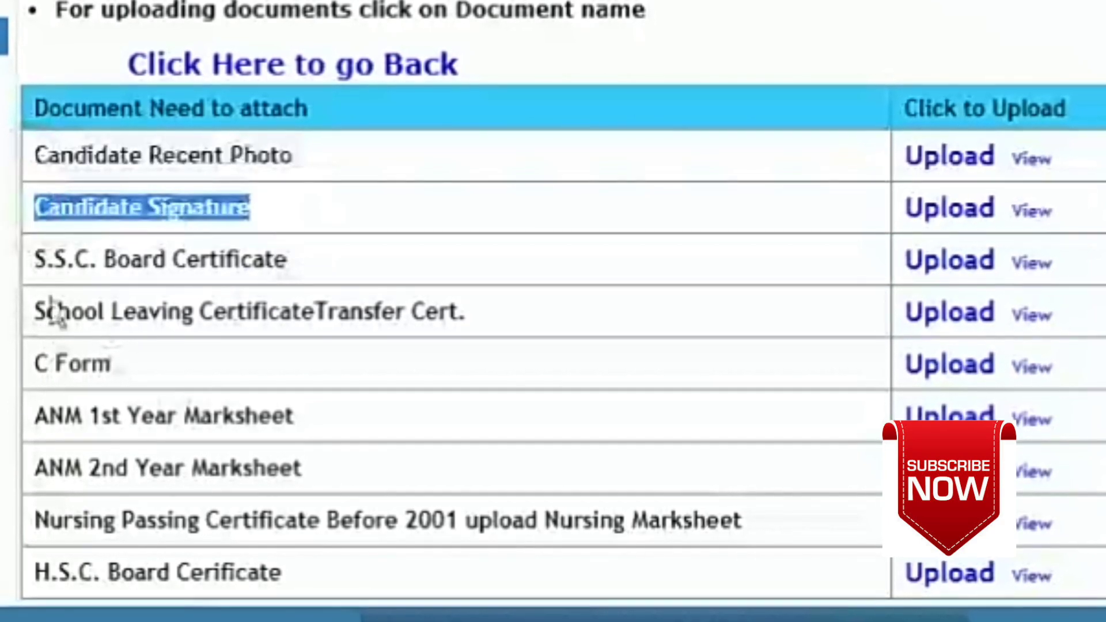
drag(33, 254, 314, 268)
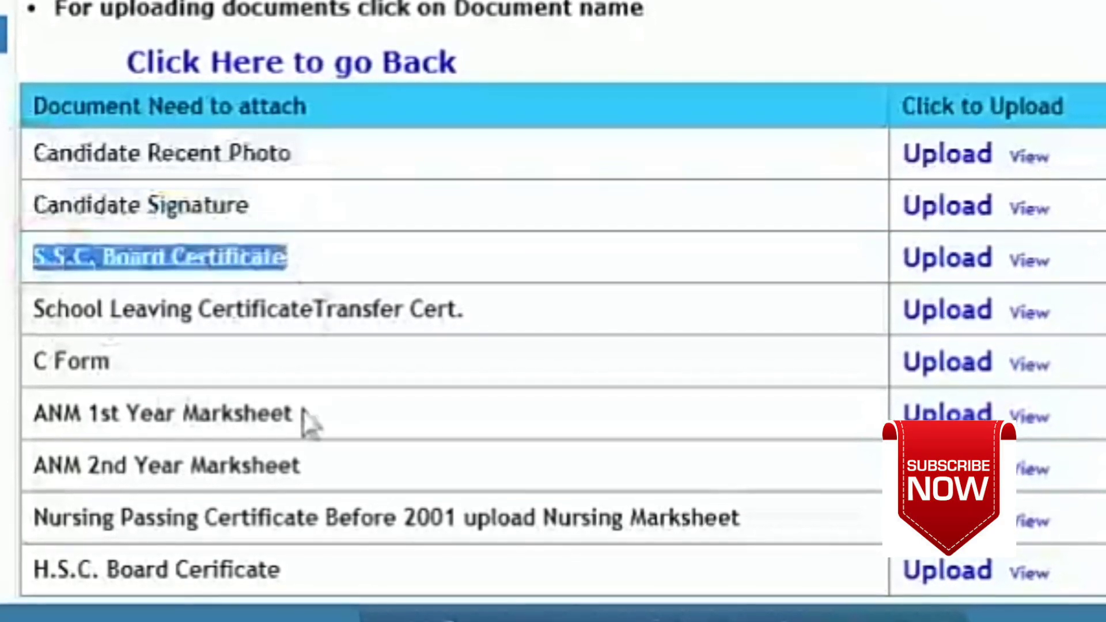
drag(33, 309, 503, 317)
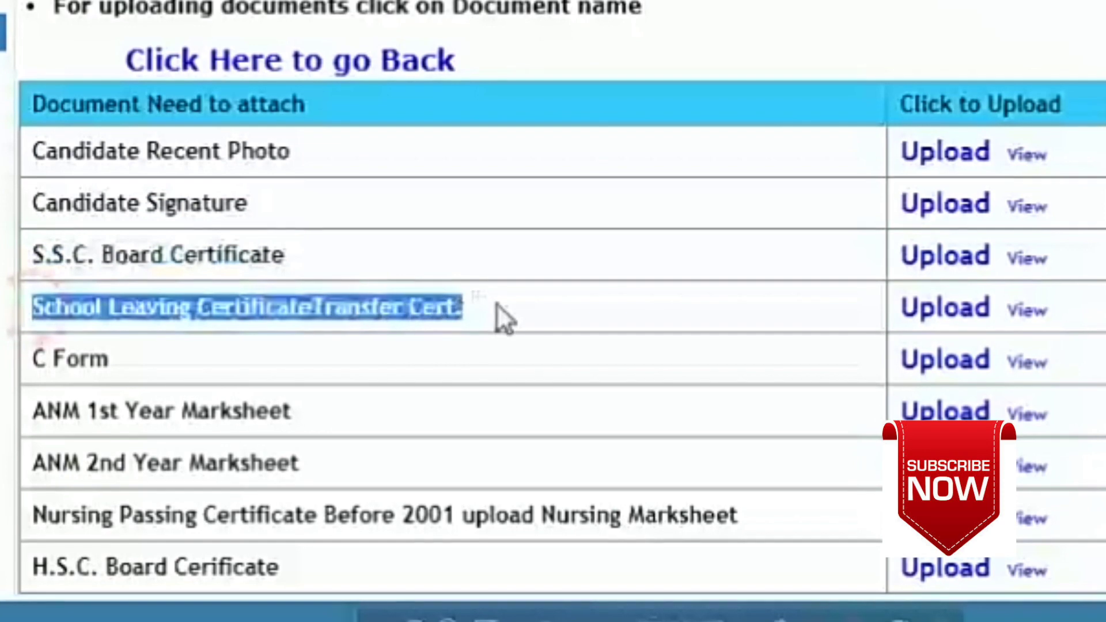
drag(34, 368, 127, 360)
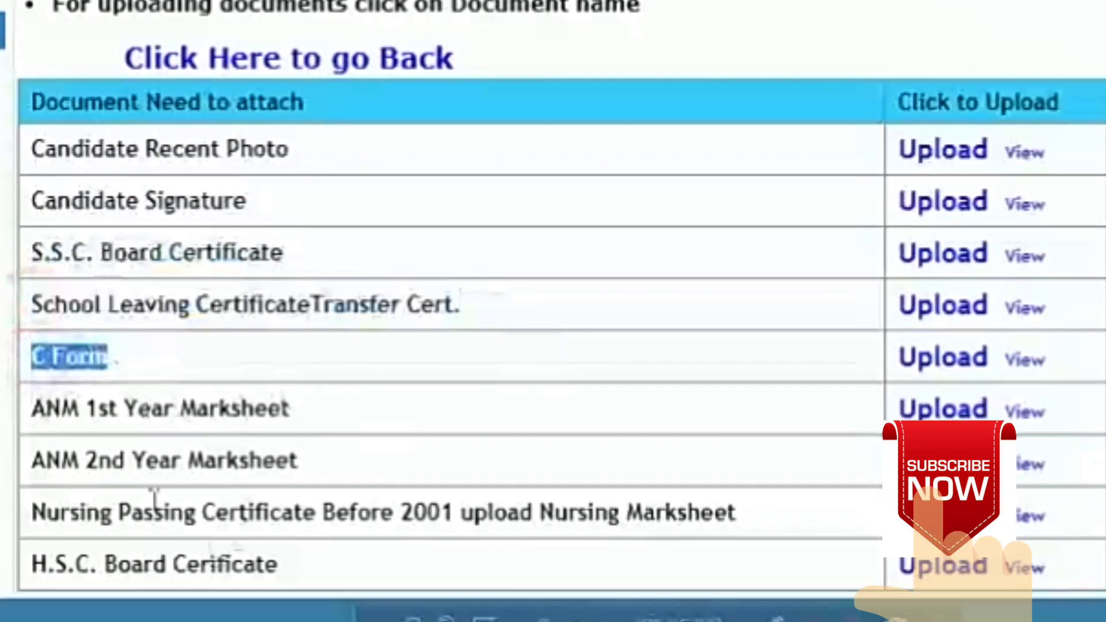
drag(32, 407, 348, 424)
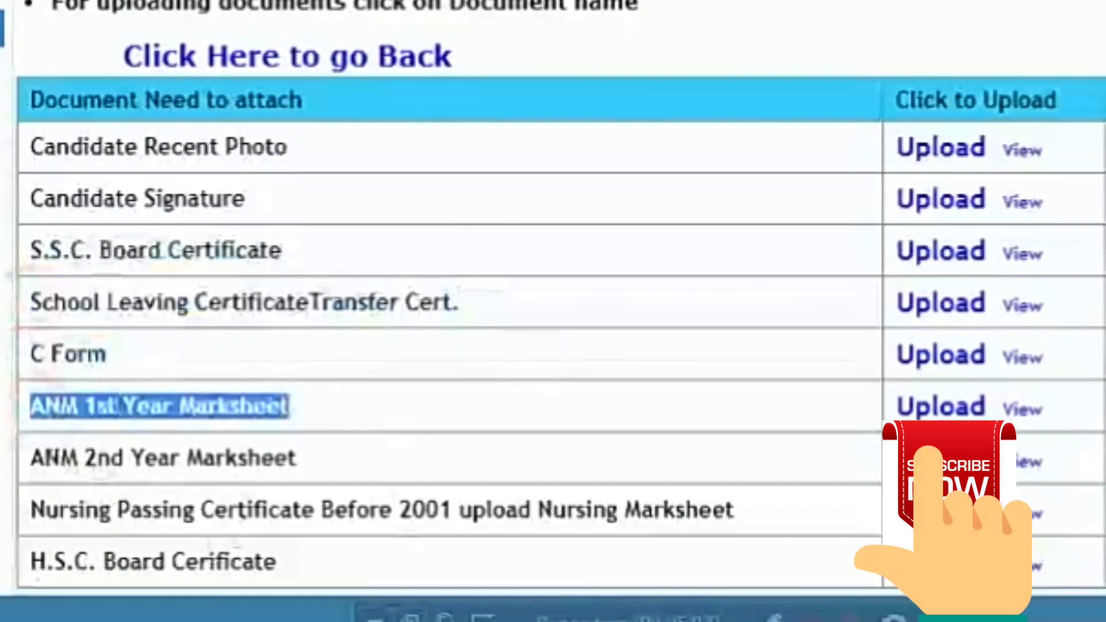
drag(33, 455, 302, 461)
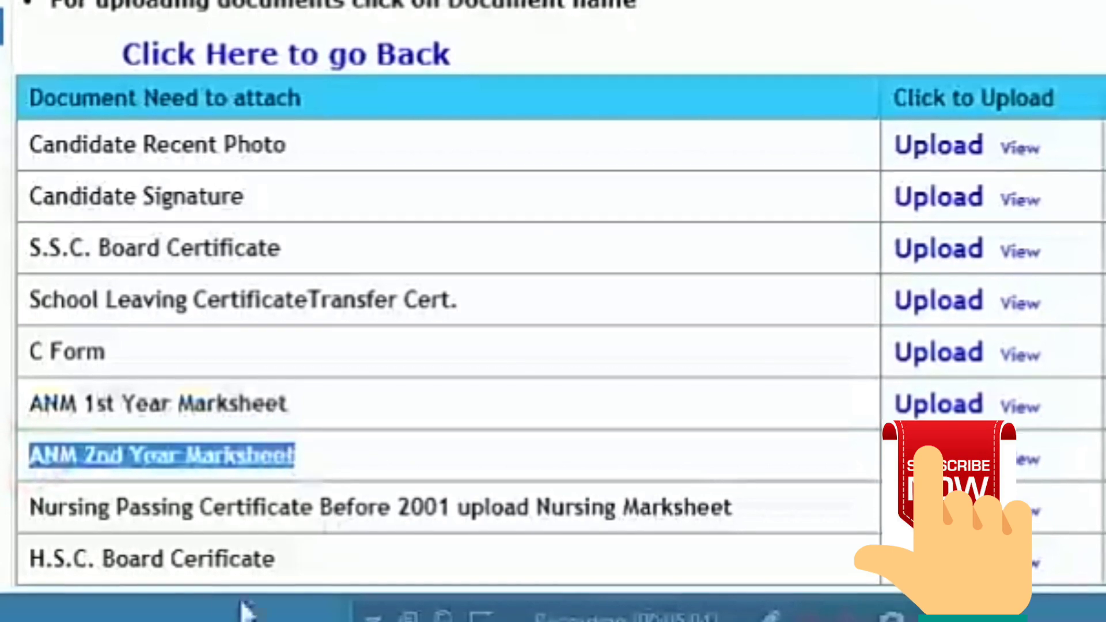
drag(30, 506, 730, 505)
drag(25, 556, 351, 599)
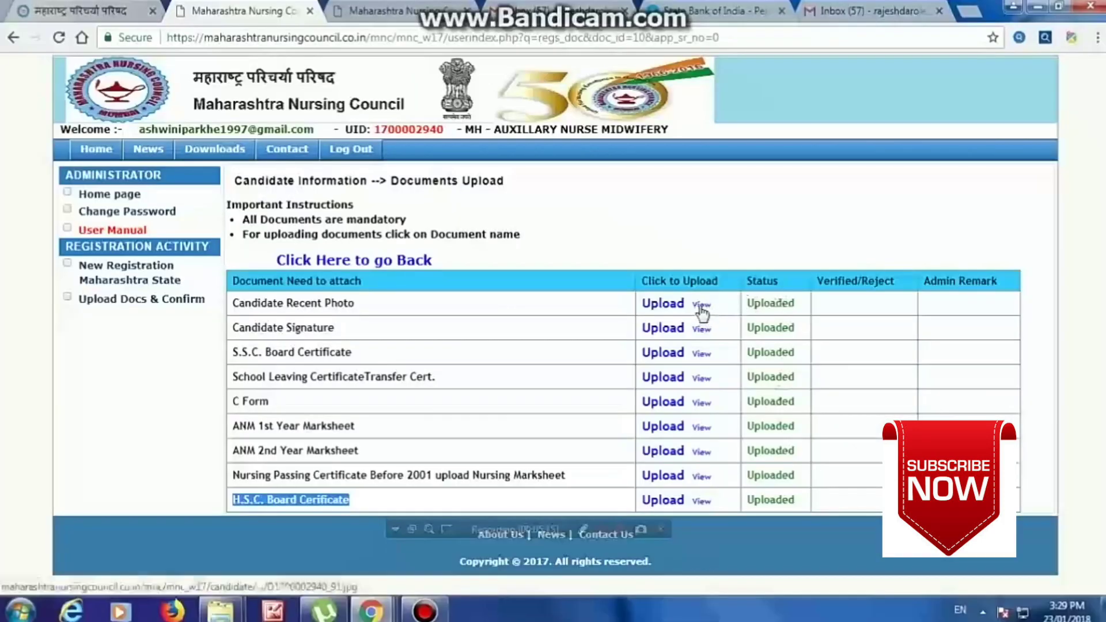
View the uploaded Candidate Recent Photo and return to the Upload Documents overview of the application
click(700, 304)
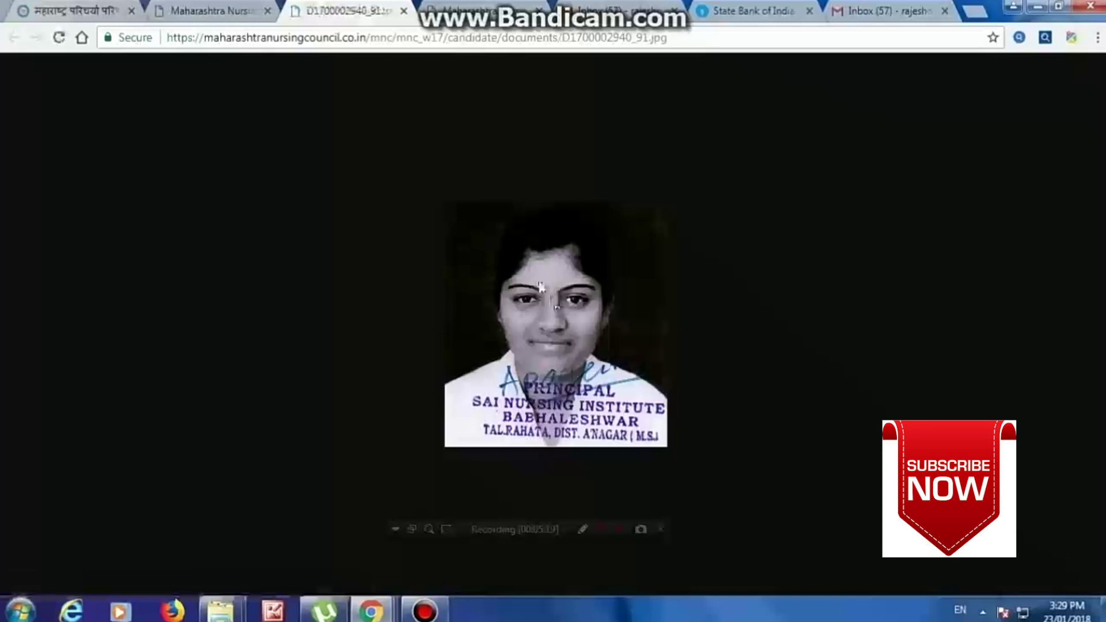
click(203, 10)
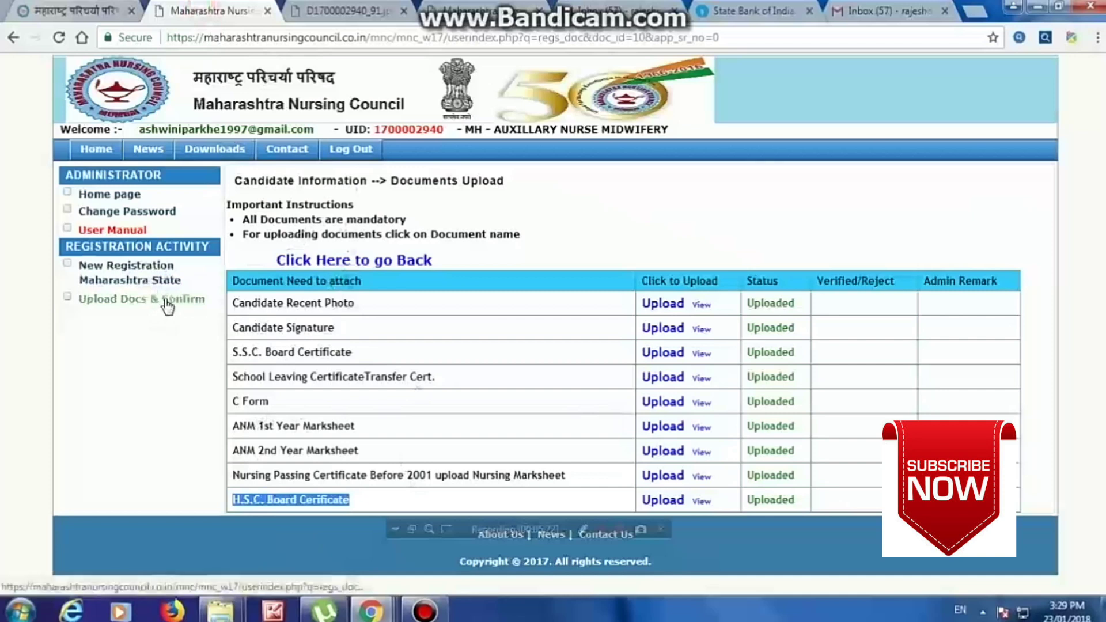
click(387, 265)
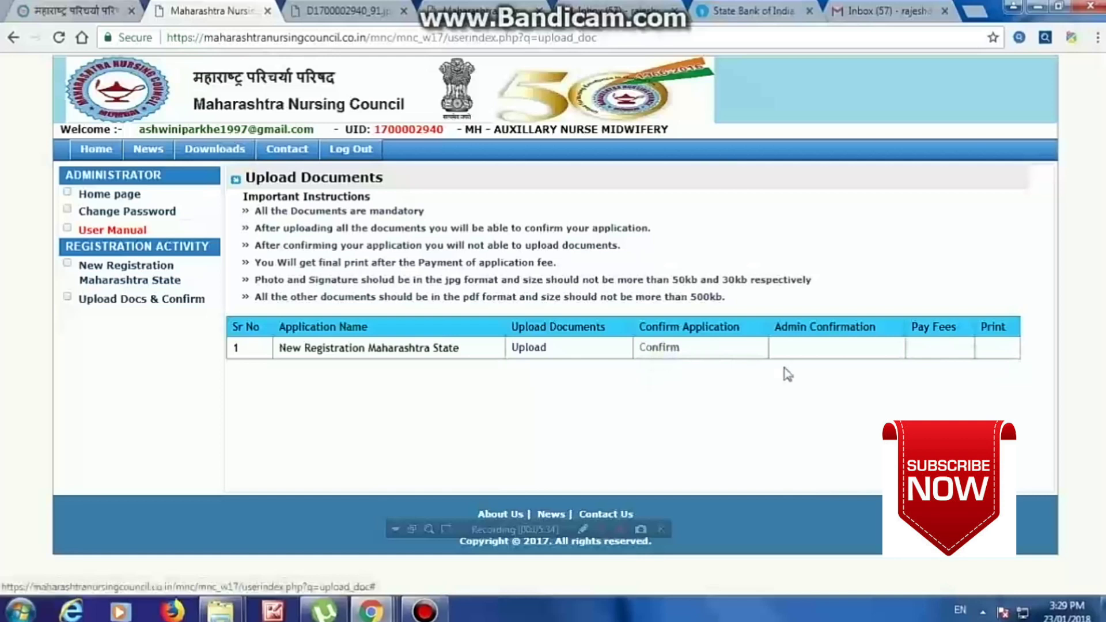
Examine the Confirm Application and Admin Confirmation columns of the application table, highlighting their headings
drag(886, 326, 820, 382)
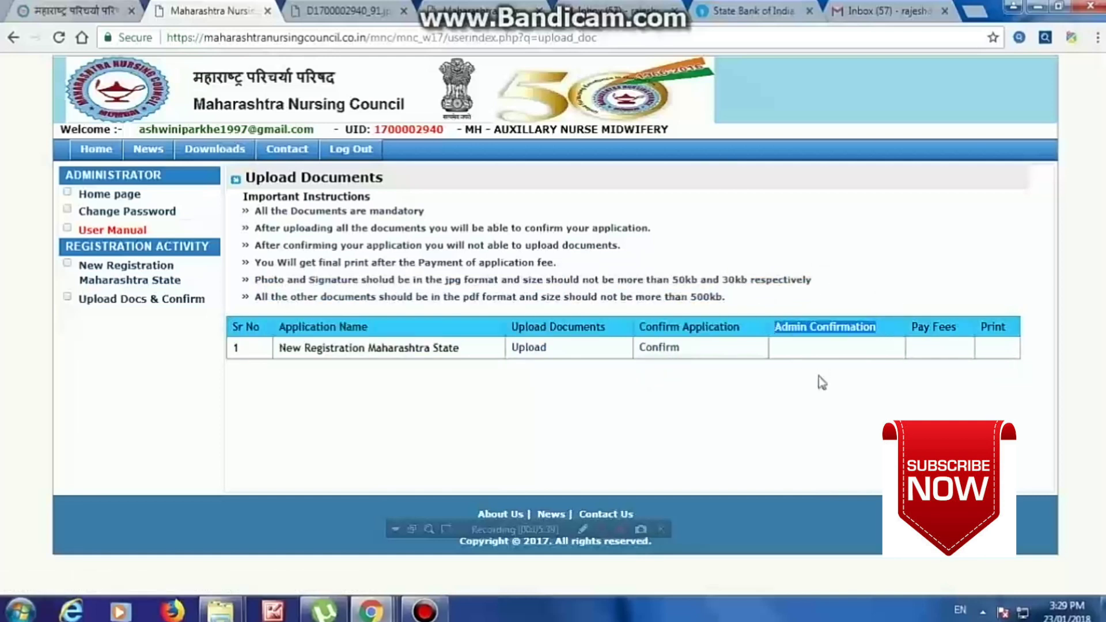
click(819, 380)
drag(887, 334, 643, 346)
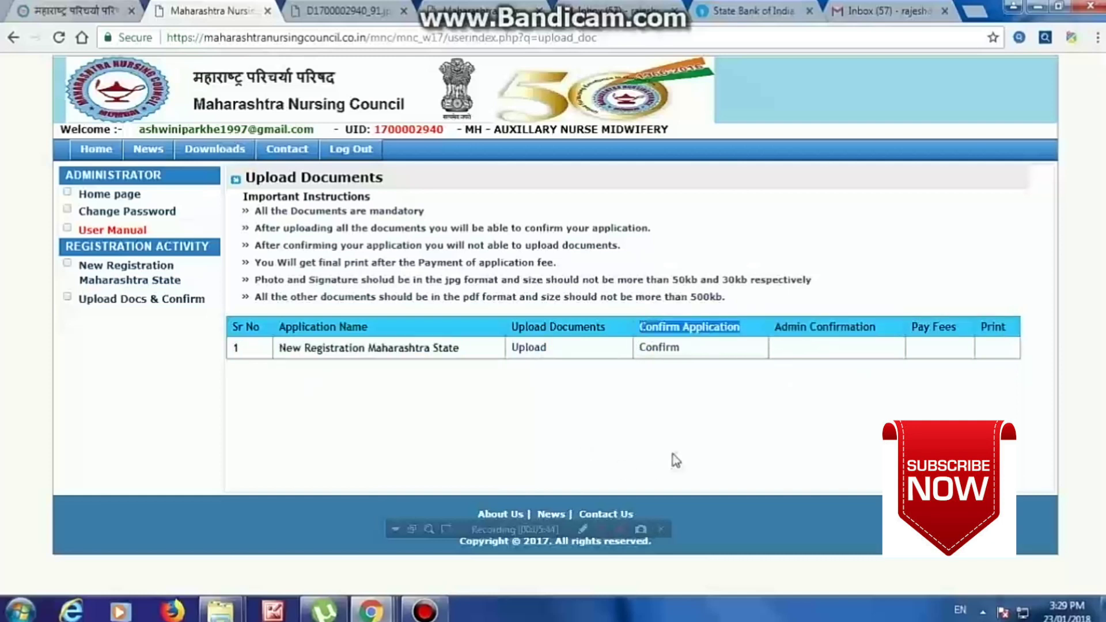
drag(875, 326, 776, 340)
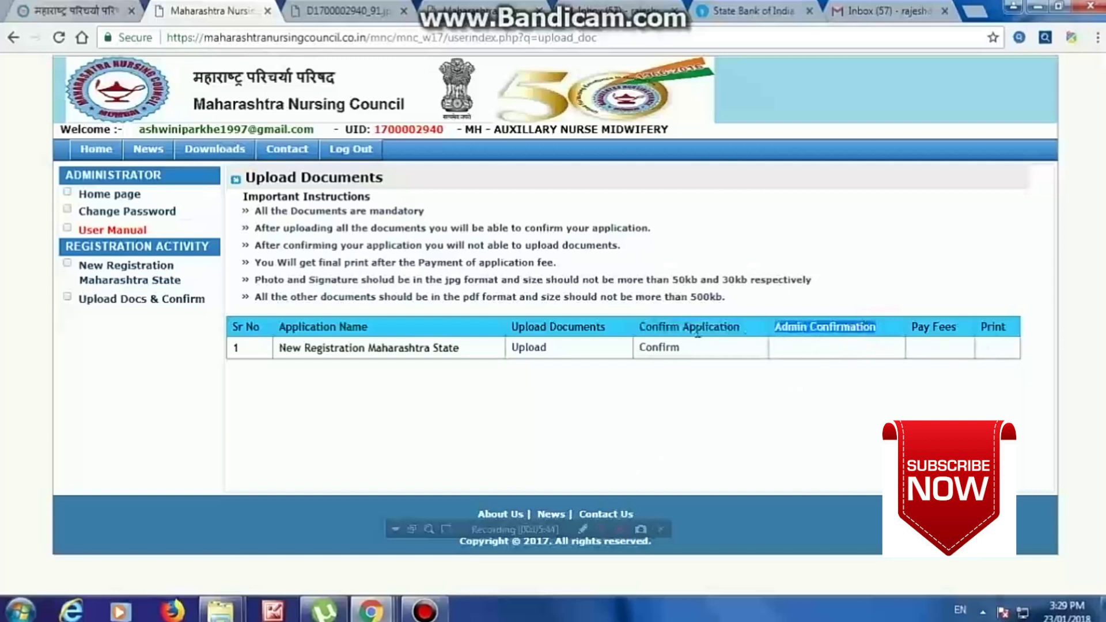
drag(743, 333, 631, 339)
drag(742, 326, 634, 333)
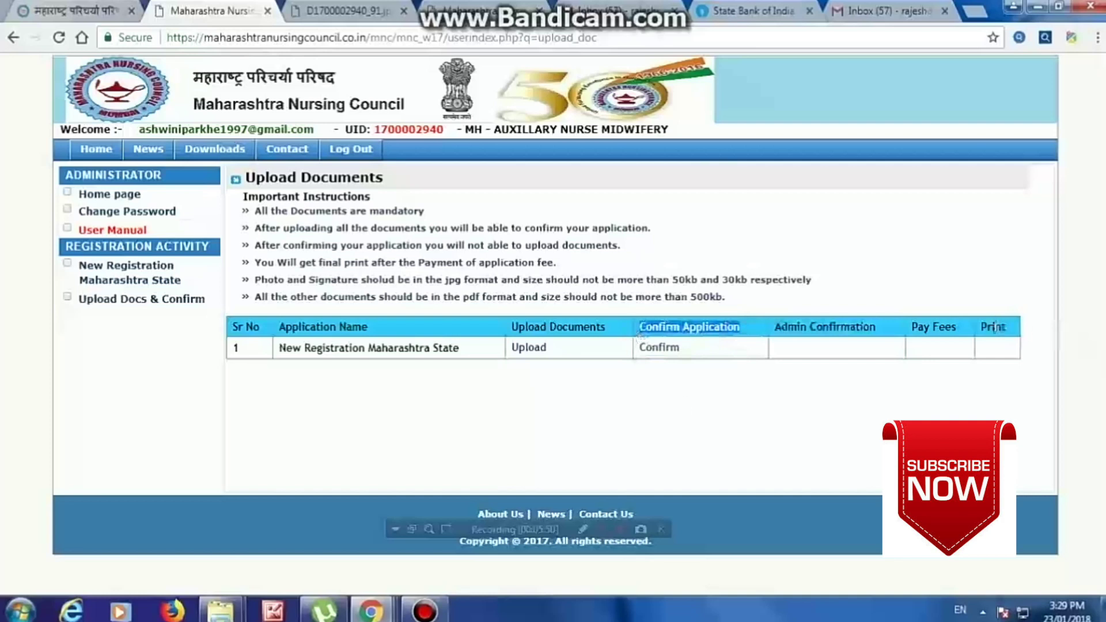